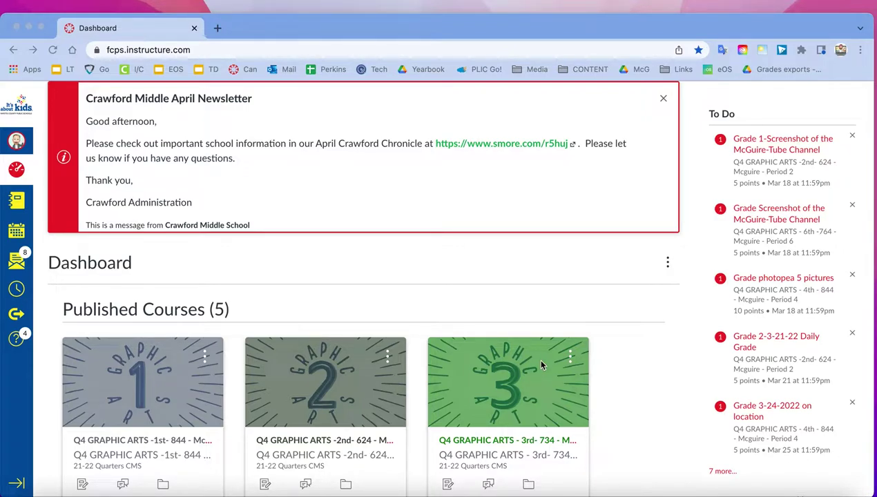
Step: Replace the address-bar URL and go to google.com
{"action": "left_click", "coordinate": [194, 50]}
{"action": "key", "text": "shift+Left"}
{"action": "key", "text": "shift+Left"}
{"action": "key", "text": "shift+Left"}
{"action": "key", "text": "shift+Left"}
{"action": "key", "text": "shift+Left"}
{"action": "key", "text": "shift+Left"}
{"action": "key", "text": "shift+Left"}
{"action": "key", "text": "shift+Left"}
{"action": "key", "text": "shift+Left"}
{"action": "key", "text": "shift+Left"}
{"action": "key", "text": "shift+Left"}
{"action": "key", "text": "shift+Left"}
{"action": "key", "text": "shift+Left"}
{"action": "key", "text": "shift+Left"}
{"action": "key", "text": "shift+Left"}
{"action": "key", "text": "shift+Left"}
{"action": "key", "text": "shift+Left"}
{"action": "key", "text": "shift+Left"}
{"action": "key", "text": "shift+Left"}
{"action": "key", "text": "shift+Left"}
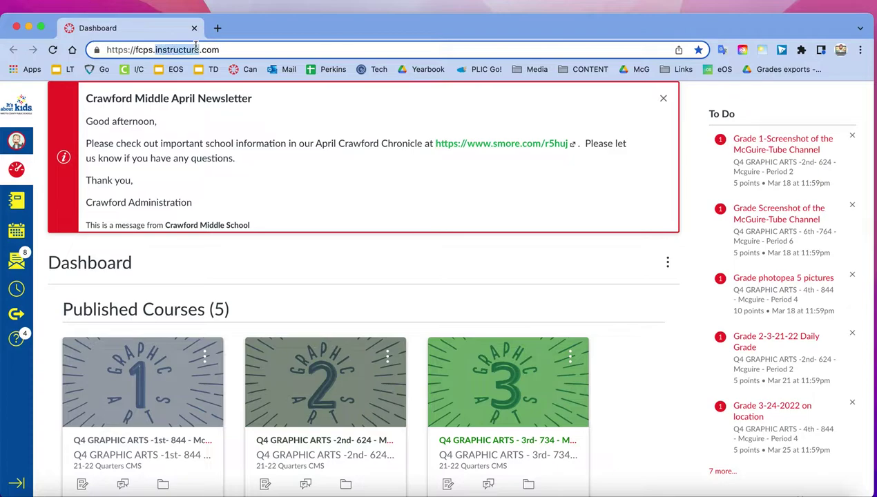
{"action": "key", "text": "BackSpace"}
{"action": "type", "text": "goog"}
{"action": "key", "text": "Return"}
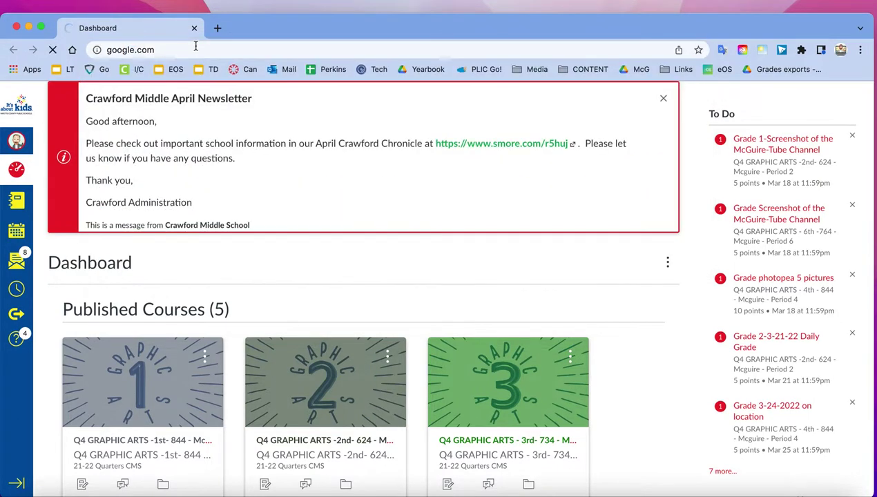
Step: Search Google for 'adobe express' and open the Adobe Creative Cloud Express result
{"action": "type", "text": "ad"}
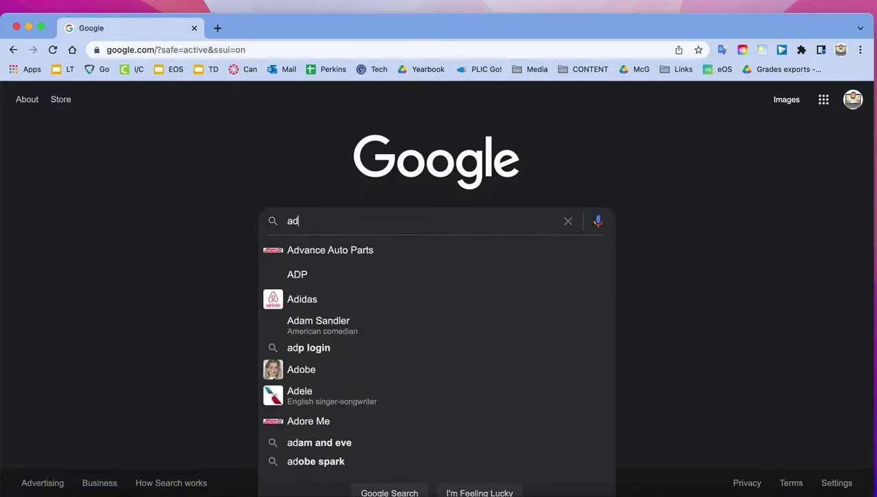
{"action": "type", "text": "obe"}
{"action": "key", "text": "BackSpace"}
{"action": "key", "text": "BackSpace"}
{"action": "key", "text": "BackSpace"}
{"action": "key", "text": "BackSpace"}
{"action": "key", "text": "BackSpace"}
{"action": "type", "text": "dobe express"}
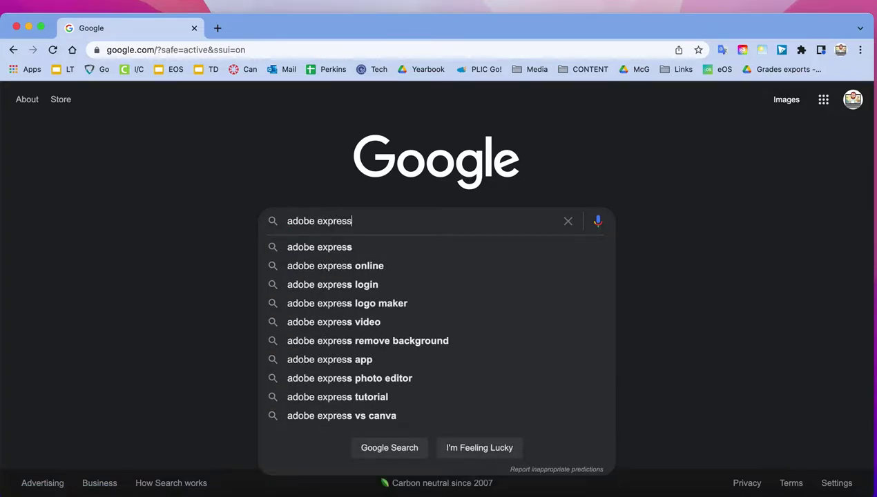
{"action": "key", "text": "Return"}
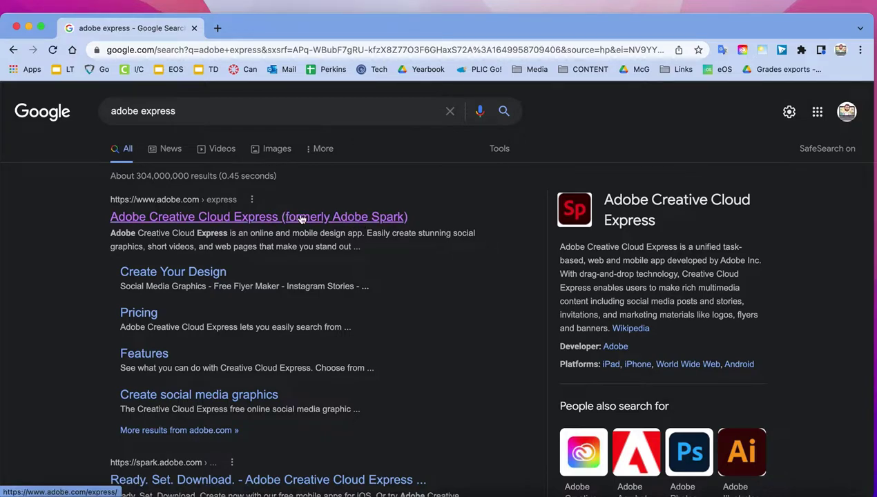
{"action": "left_click", "coordinate": [368, 222]}
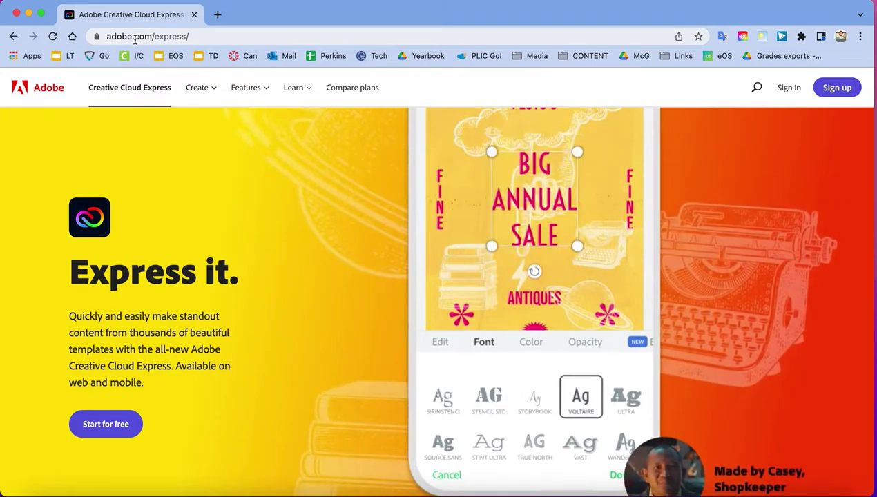
Step: Choose 'Start for free', then pick sign-in with a Google account
{"action": "left_click", "coordinate": [113, 433]}
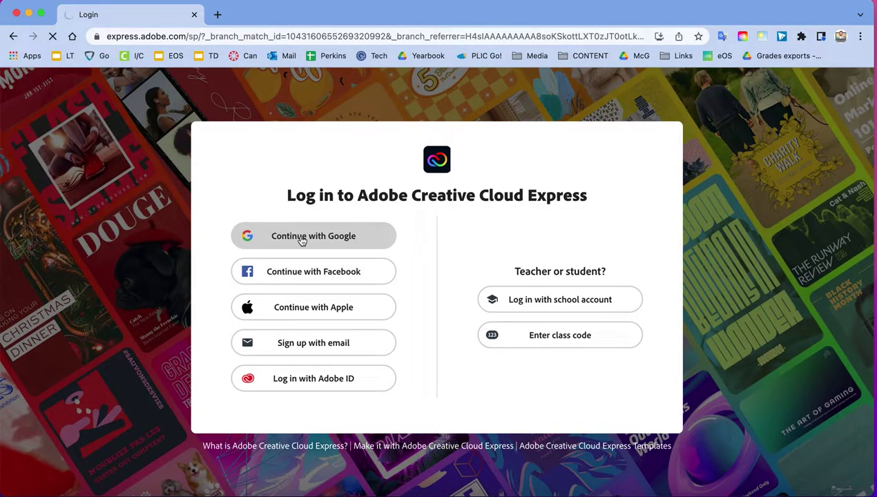
{"action": "left_click", "coordinate": [302, 238]}
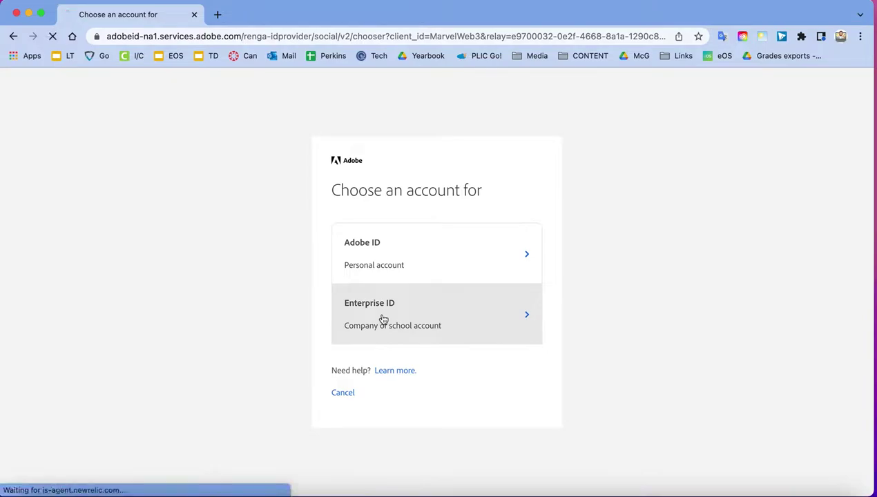
Step: Log in with the school Enterprise ID account
{"action": "left_click", "coordinate": [383, 319]}
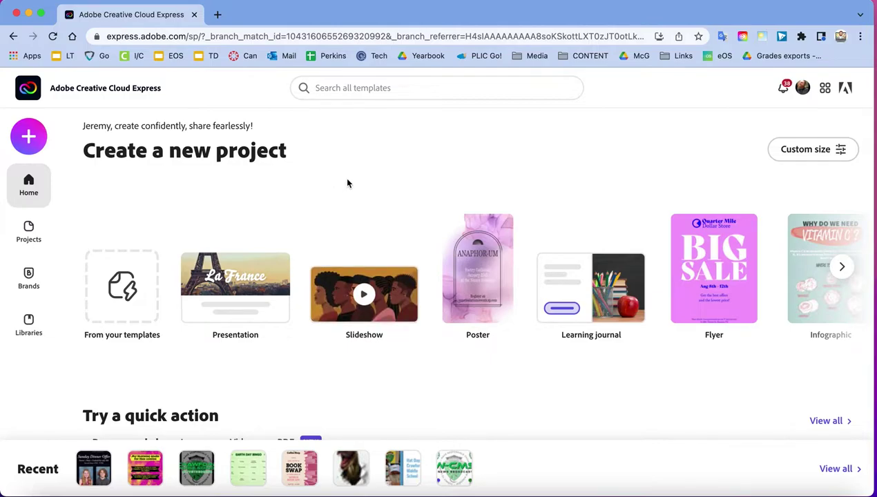
Step: Create a new Collage project from the purple + Create new menu
{"action": "left_click", "coordinate": [29, 138]}
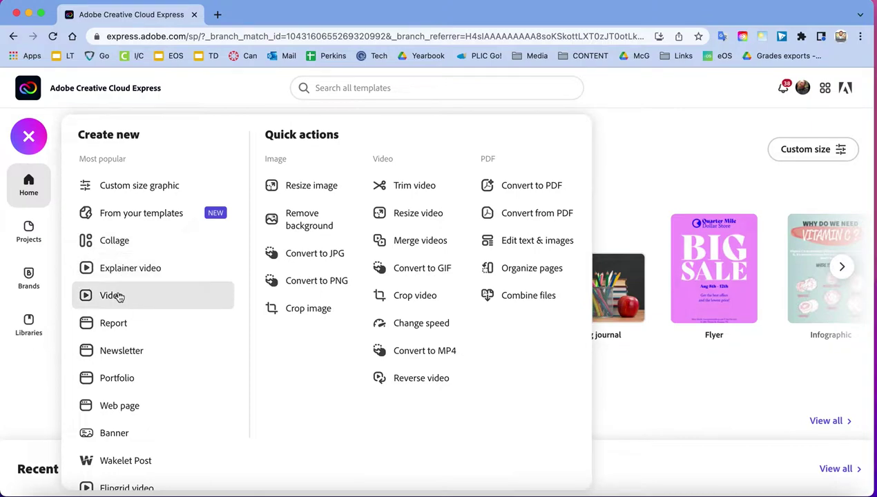
{"action": "scroll", "coordinate": [121, 350], "scroll_direction": "down", "scroll_amount": 1}
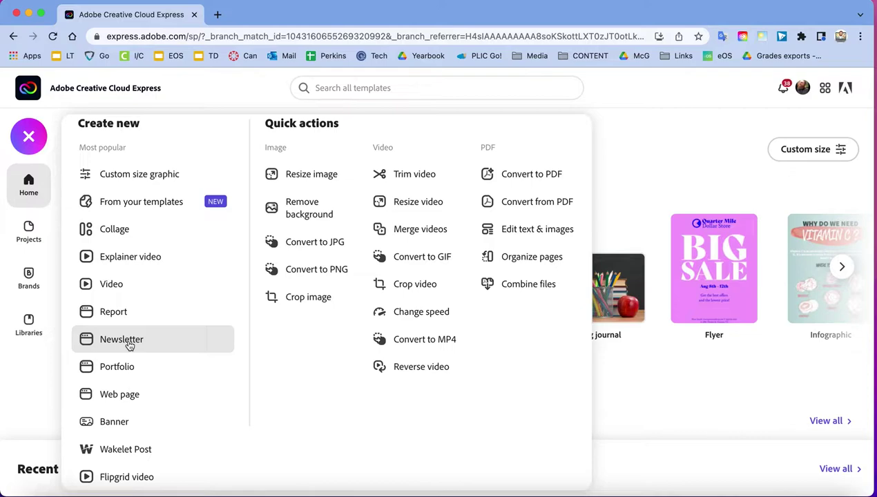
{"action": "left_click", "coordinate": [123, 232]}
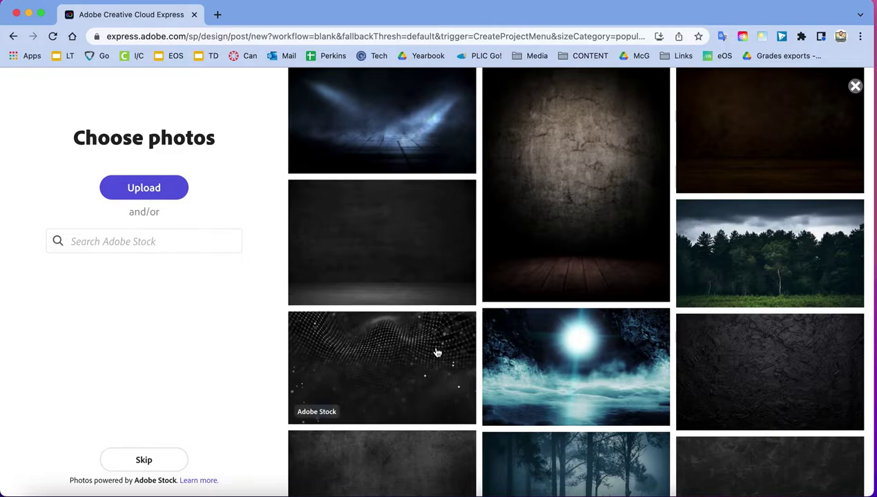
Step: Search Adobe Stock for 'Technology'
{"action": "scroll", "coordinate": [513, 376], "scroll_direction": "down", "scroll_amount": 1}
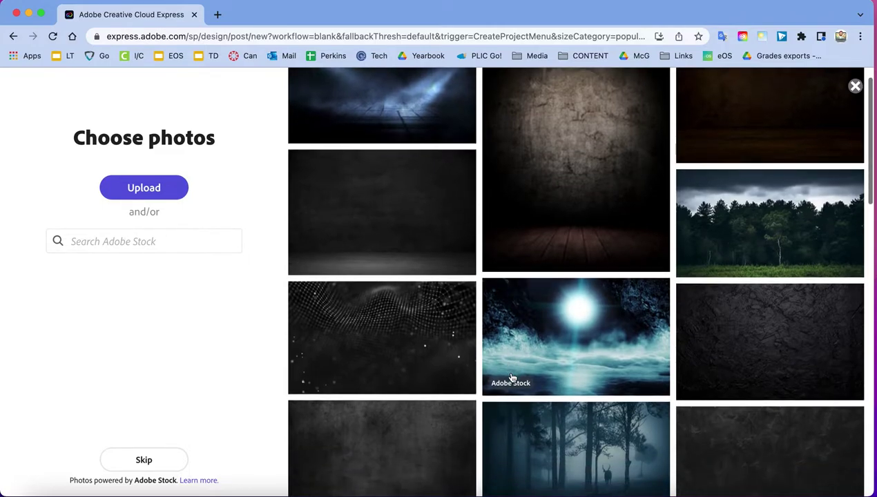
{"action": "left_click", "coordinate": [163, 243]}
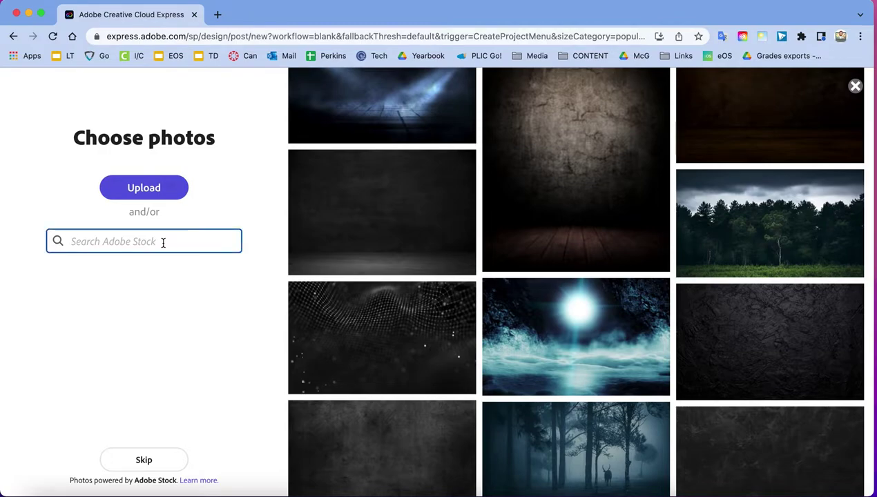
{"action": "type", "text": "Technology"}
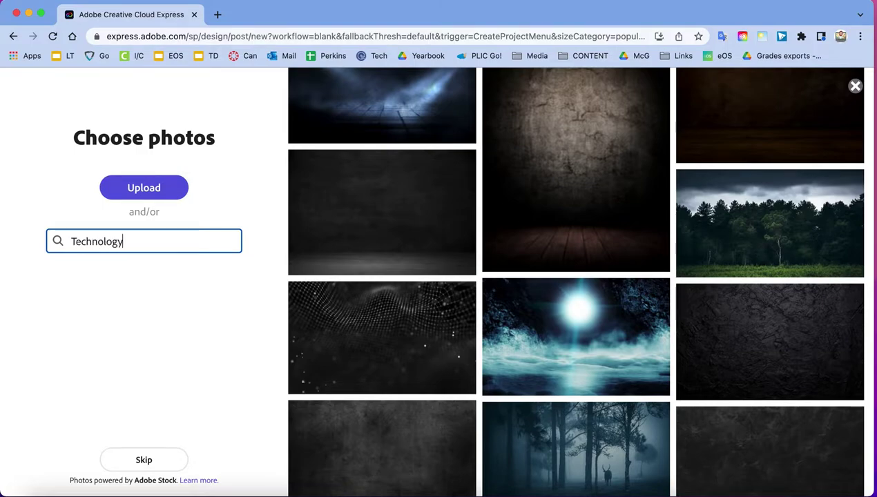
{"action": "key", "text": "Return"}
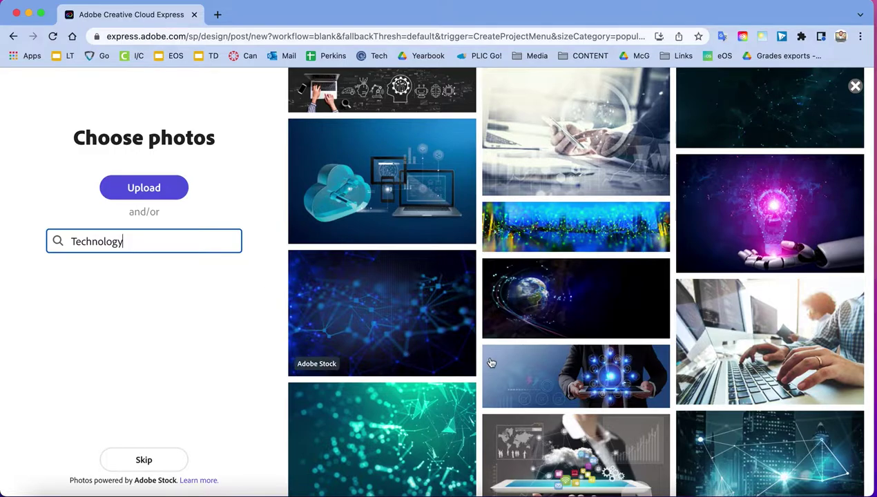
Step: Check seven Technology photos, from hands typing on a laptop to keyboard with circuit graphics
{"action": "scroll", "coordinate": [496, 363], "scroll_direction": "up", "scroll_amount": 1}
{"action": "scroll", "coordinate": [691, 356], "scroll_direction": "down", "scroll_amount": 1}
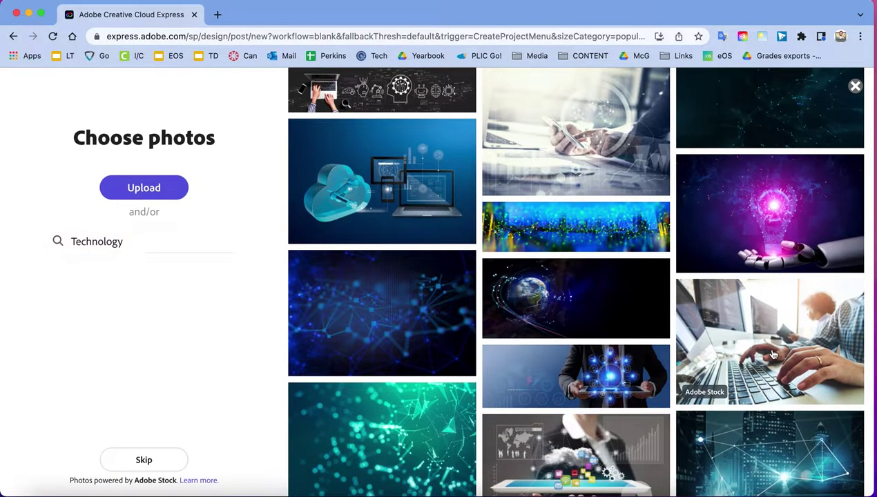
{"action": "left_click", "coordinate": [774, 355]}
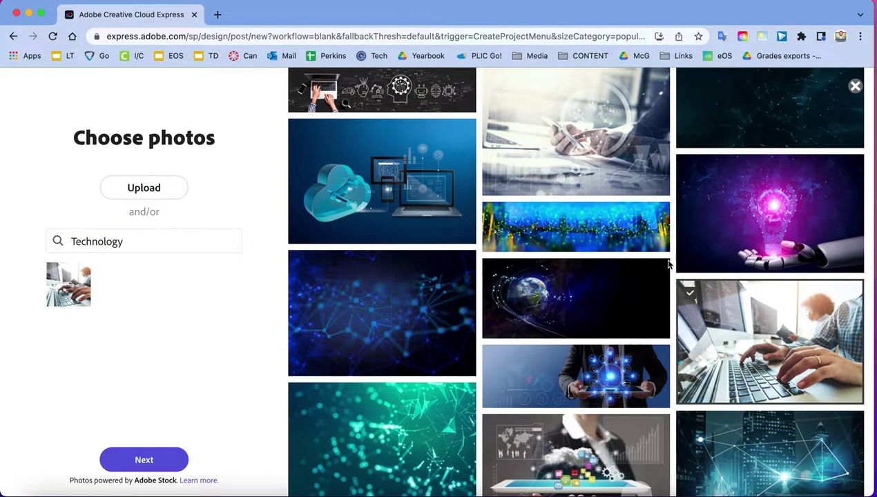
{"action": "left_click", "coordinate": [602, 170]}
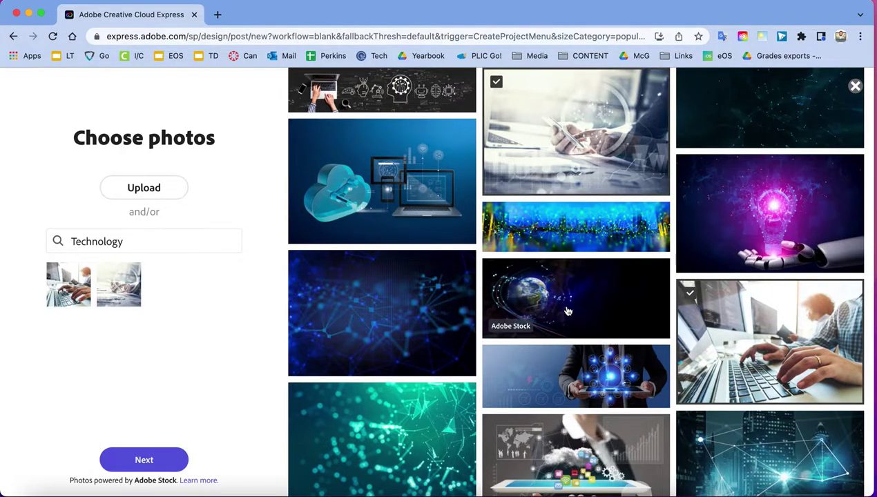
{"action": "scroll", "coordinate": [565, 308], "scroll_direction": "down", "scroll_amount": 3}
{"action": "left_click", "coordinate": [589, 302]}
{"action": "scroll", "coordinate": [589, 303], "scroll_direction": "down", "scroll_amount": 2}
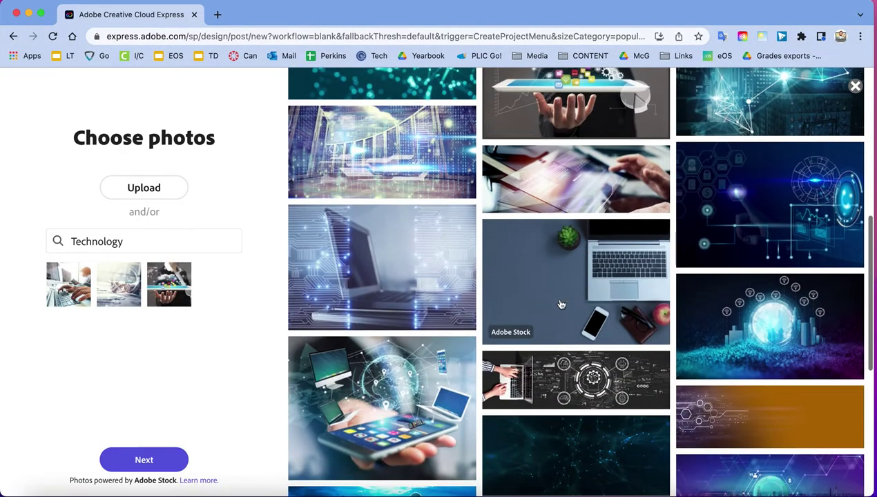
{"action": "left_click", "coordinate": [382, 407]}
{"action": "left_click", "coordinate": [401, 279]}
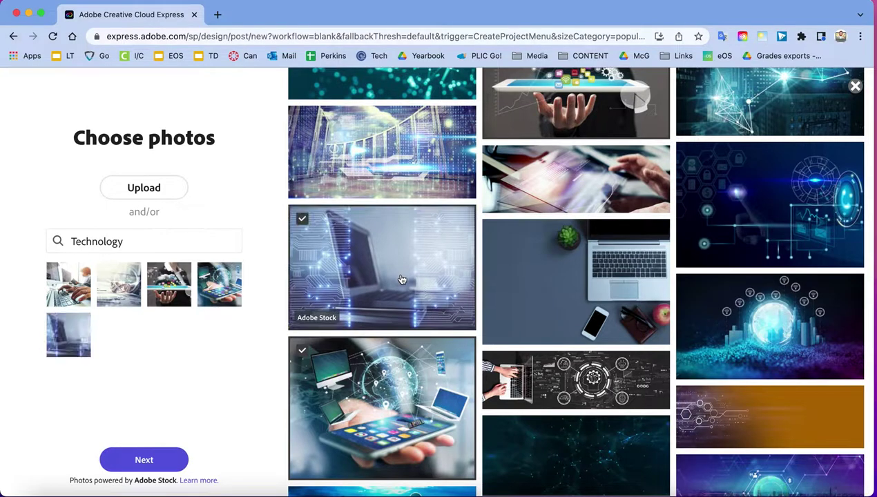
{"action": "left_click", "coordinate": [575, 280]}
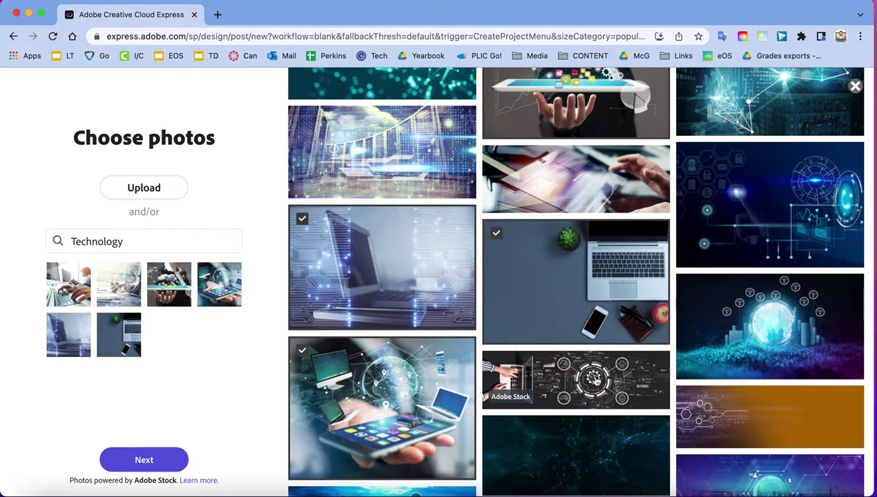
{"action": "left_click", "coordinate": [592, 377]}
Step: Check five more photos (industrial network, circuit touch, laptop code, laptop typing, phone icons) and continue
{"action": "scroll", "coordinate": [594, 380], "scroll_direction": "down", "scroll_amount": 3}
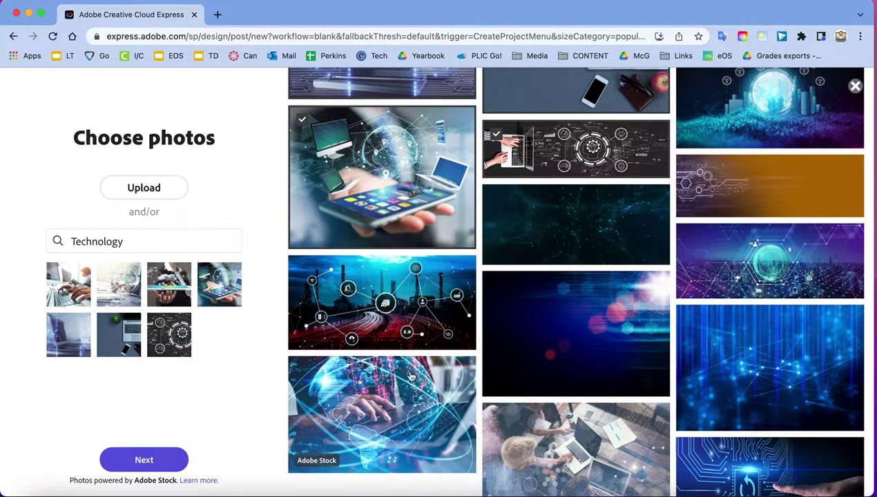
{"action": "left_click", "coordinate": [408, 336]}
{"action": "scroll", "coordinate": [636, 354], "scroll_direction": "down", "scroll_amount": 2}
{"action": "left_click", "coordinate": [718, 387]}
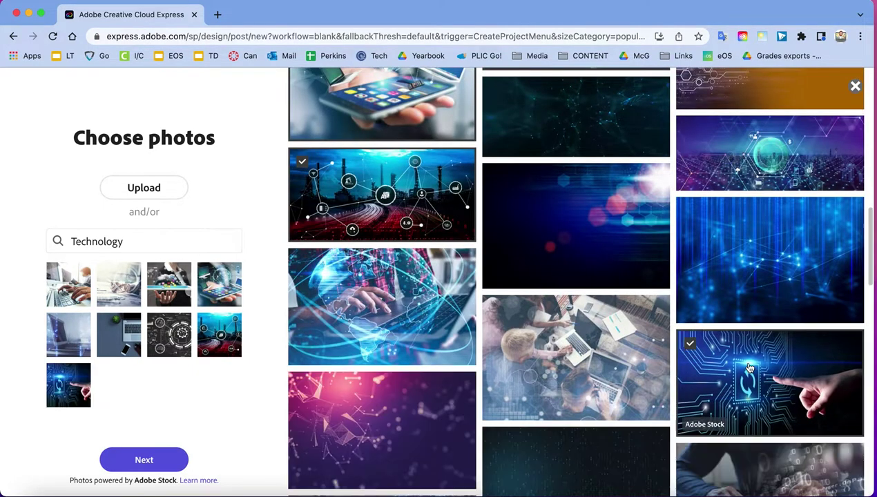
{"action": "scroll", "coordinate": [440, 402], "scroll_direction": "down", "scroll_amount": 2}
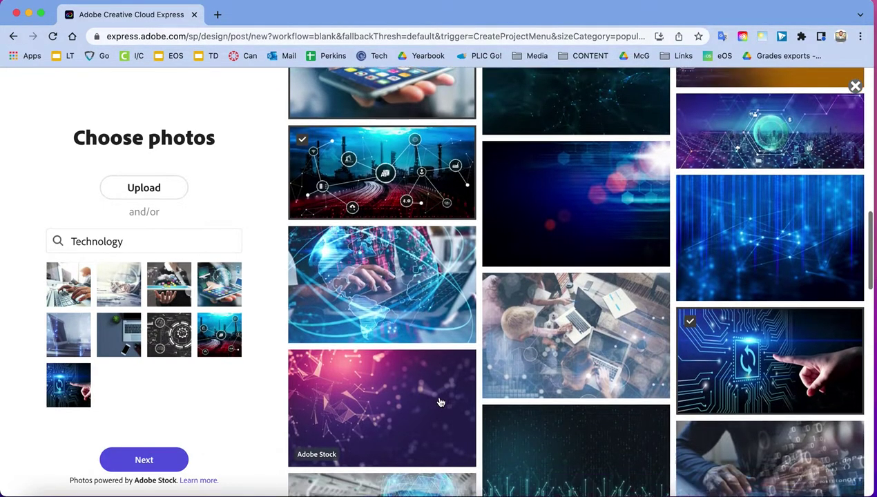
{"action": "scroll", "coordinate": [440, 402], "scroll_direction": "down", "scroll_amount": 2}
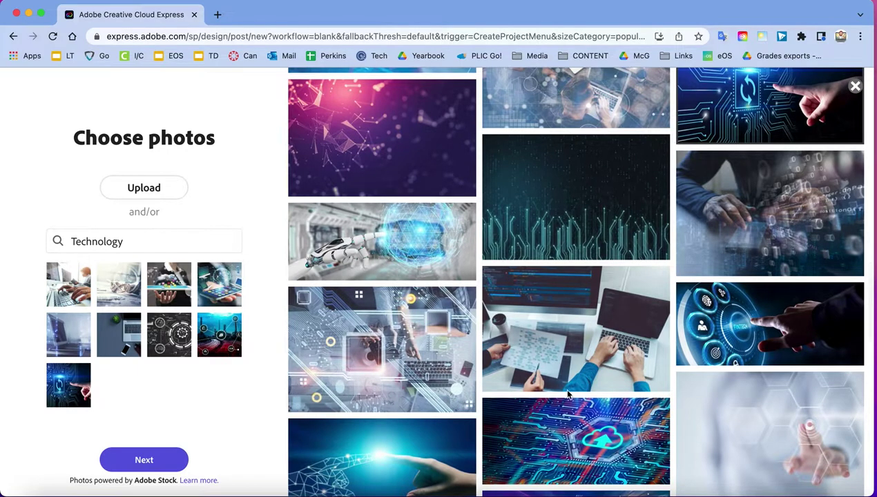
{"action": "left_click", "coordinate": [581, 356]}
{"action": "scroll", "coordinate": [531, 392], "scroll_direction": "down", "scroll_amount": 4}
{"action": "scroll", "coordinate": [530, 393], "scroll_direction": "down", "scroll_amount": 3}
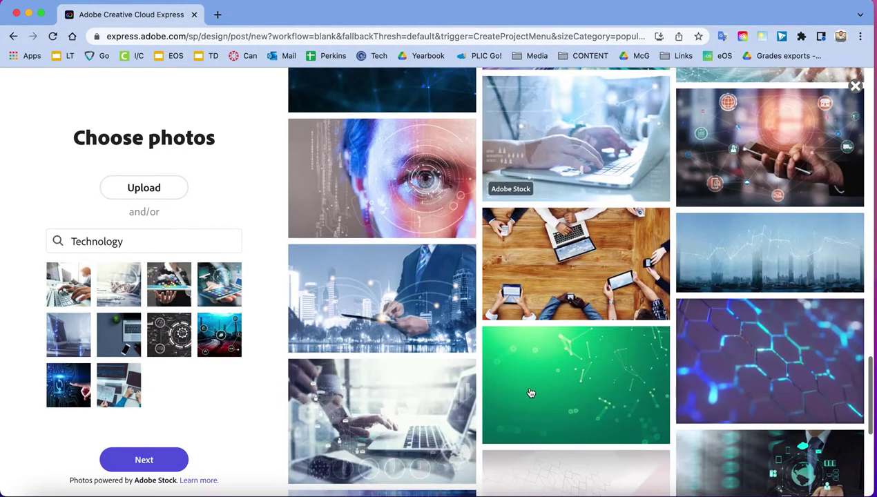
{"action": "left_click", "coordinate": [531, 195]}
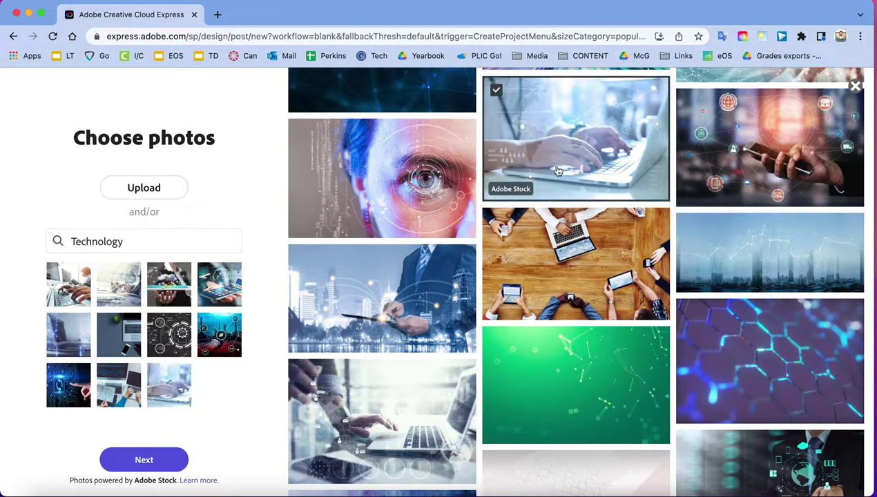
{"action": "left_click", "coordinate": [763, 160]}
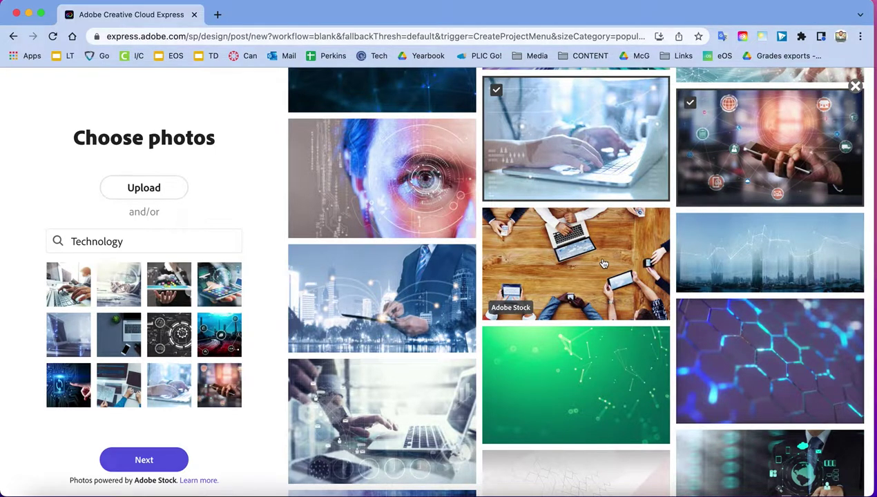
{"action": "left_click", "coordinate": [158, 460]}
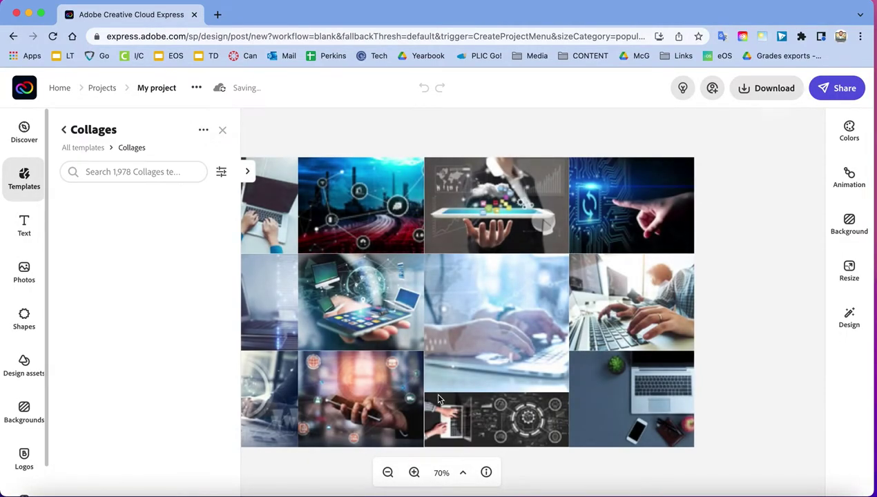
Step: Close the Collages templates panel to reveal the full twelve-photo collage
{"action": "left_click", "coordinate": [221, 130]}
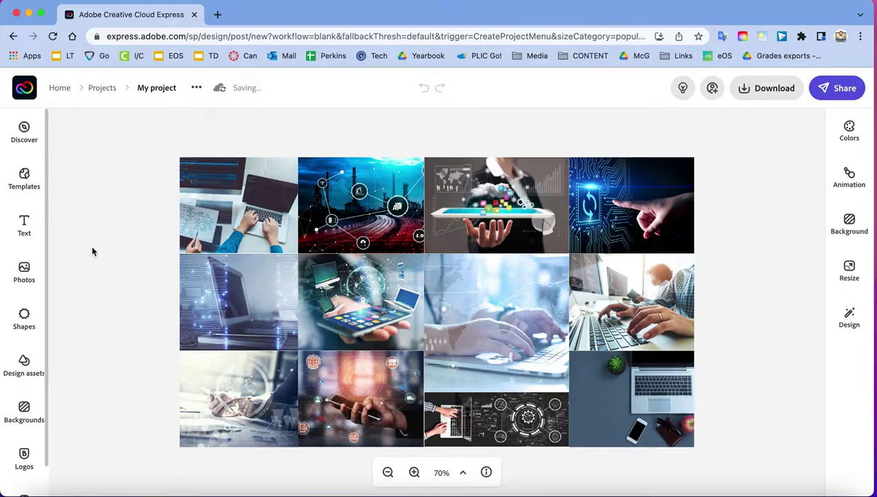
Step: Open Photos > Upload photo, then cancel the file dialog
{"action": "left_click", "coordinate": [30, 275]}
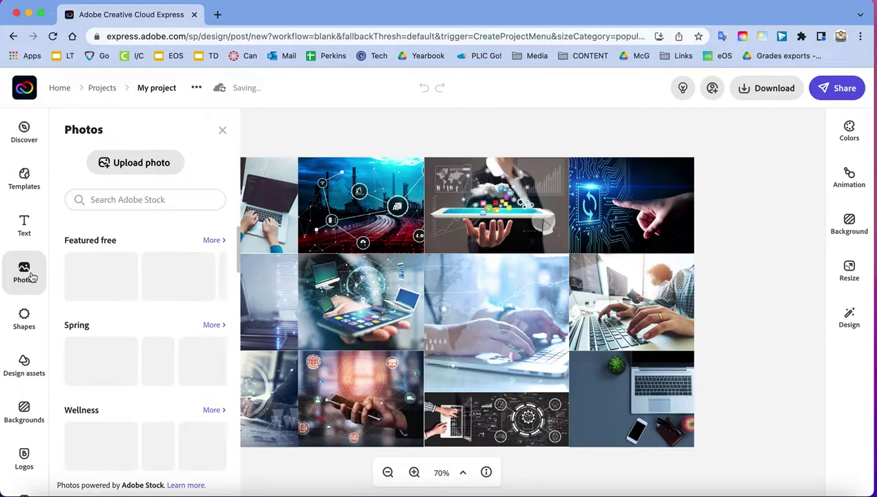
{"action": "left_click", "coordinate": [128, 166]}
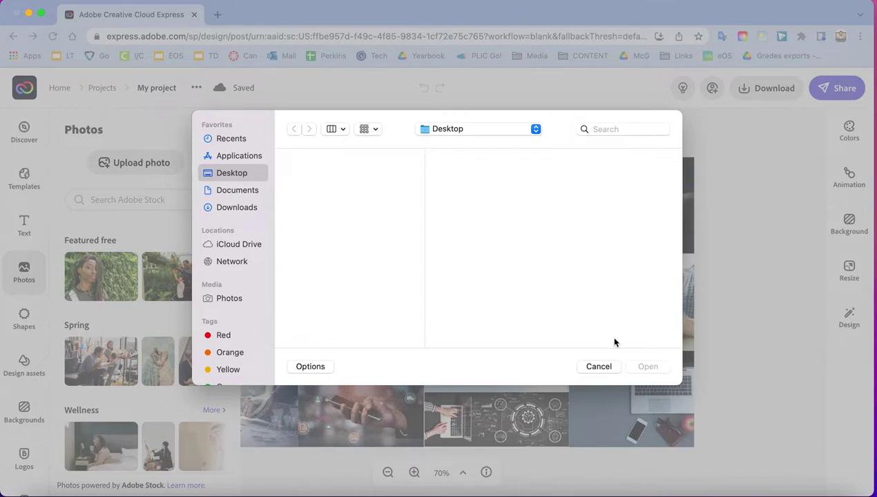
{"action": "left_click", "coordinate": [599, 367]}
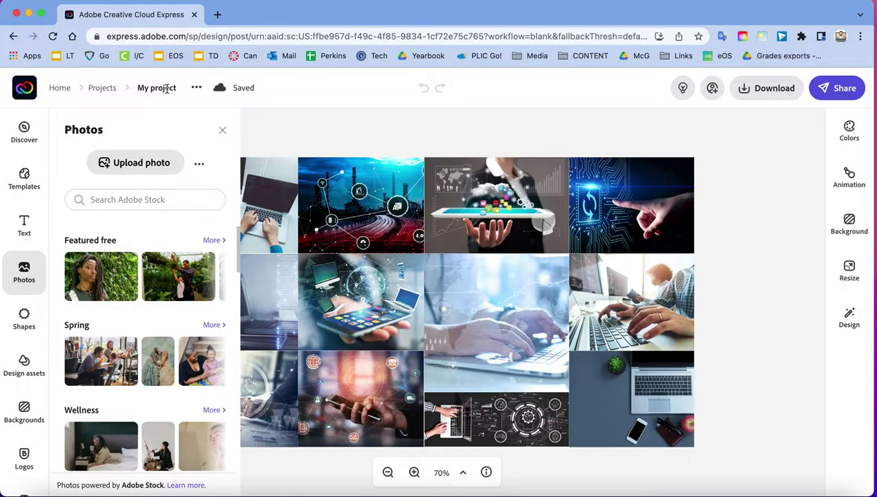
Step: Rename the project 'Collage of Technology with' plus the teacher's name, then exit to save
{"action": "left_click", "coordinate": [163, 87]}
{"action": "key", "text": "BackSpace"}
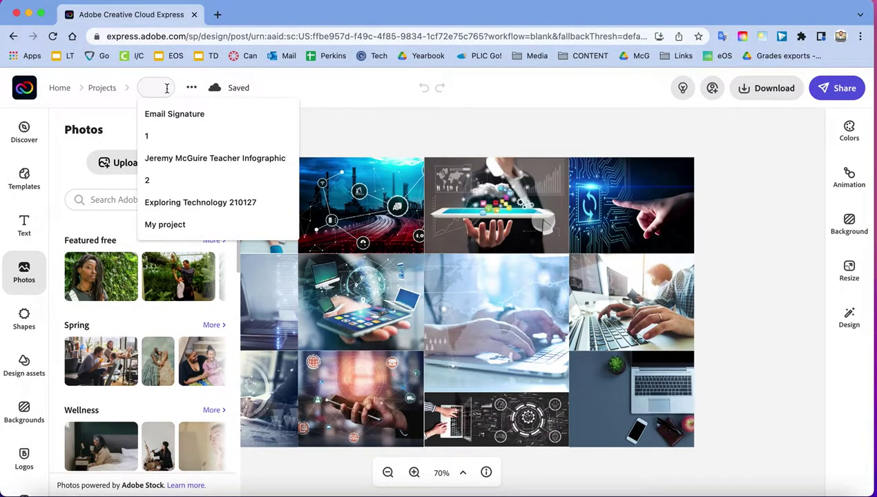
{"action": "type", "text": "Col"}
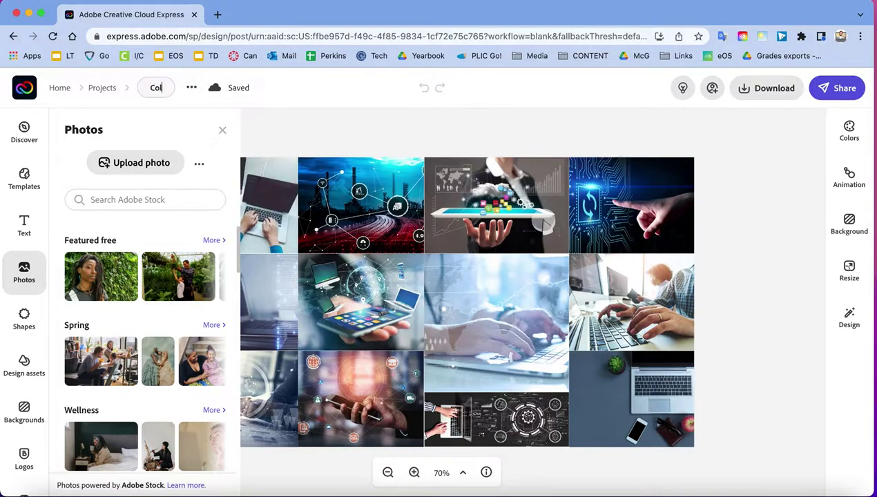
{"action": "type", "text": "lage of Technolohyg"}
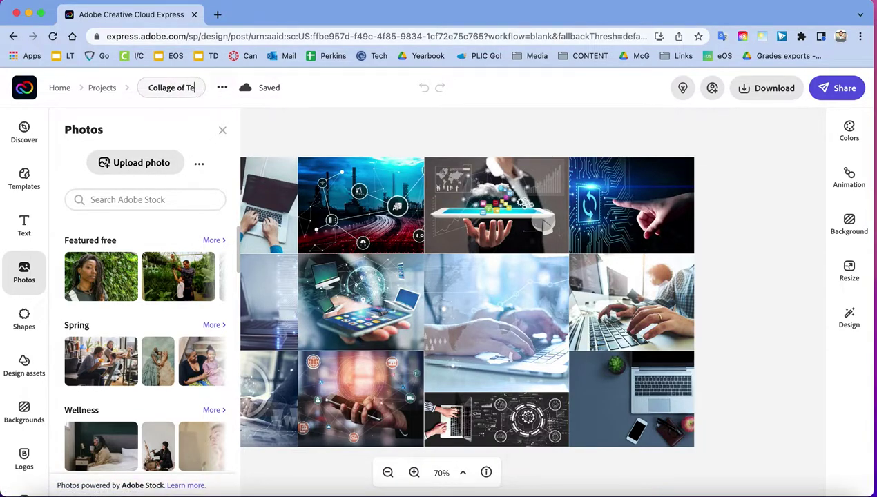
{"action": "key", "text": "BackSpace"}
{"action": "key", "text": "BackSpace"}
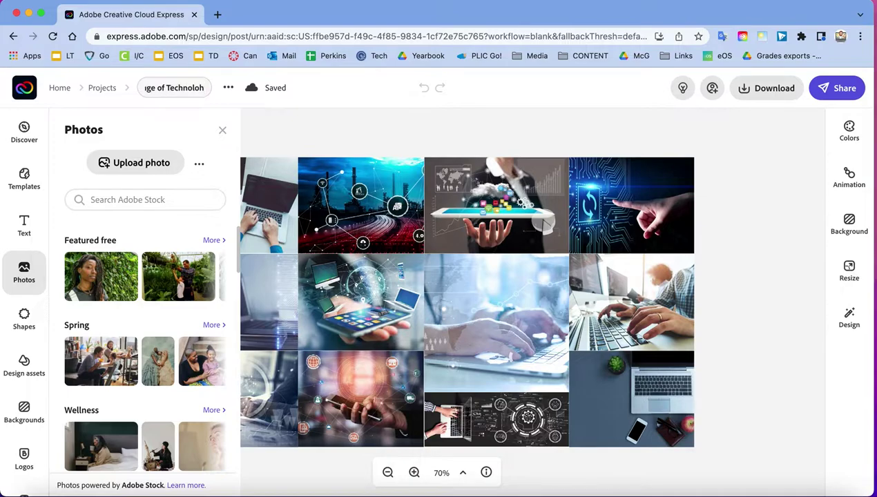
{"action": "key", "text": "BackSpace"}
{"action": "type", "text": "gy"}
{"action": "type", "text": " with Mr."}
{"action": "type", "text": " McGuire"}
{"action": "key", "text": "Return"}
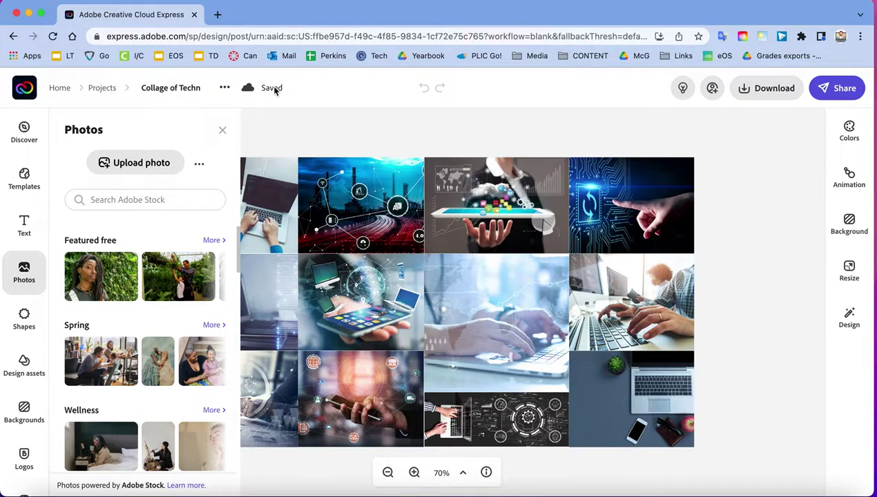
{"action": "left_click", "coordinate": [33, 93]}
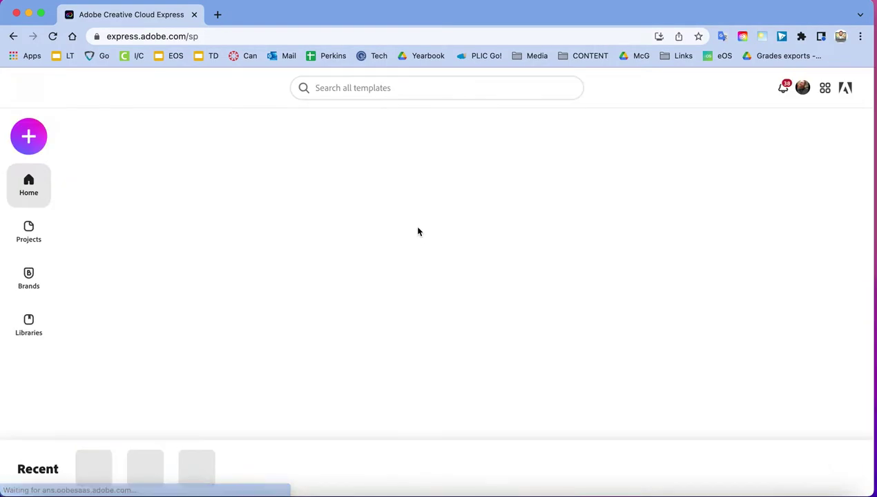
Step: Open the full Recent projects list and scroll down to find JAM #2
{"action": "scroll", "coordinate": [330, 202], "scroll_direction": "down", "scroll_amount": 3}
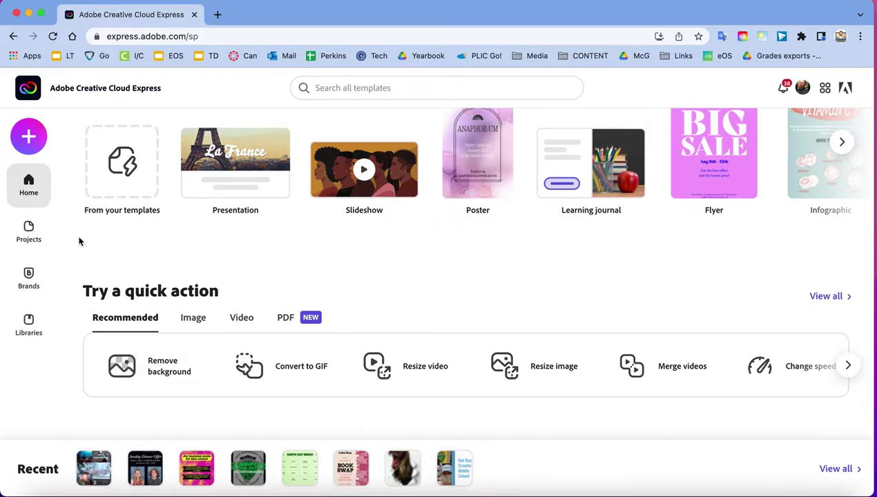
{"action": "scroll", "coordinate": [222, 249], "scroll_direction": "down", "scroll_amount": 5}
{"action": "scroll", "coordinate": [224, 255], "scroll_direction": "up", "scroll_amount": 8}
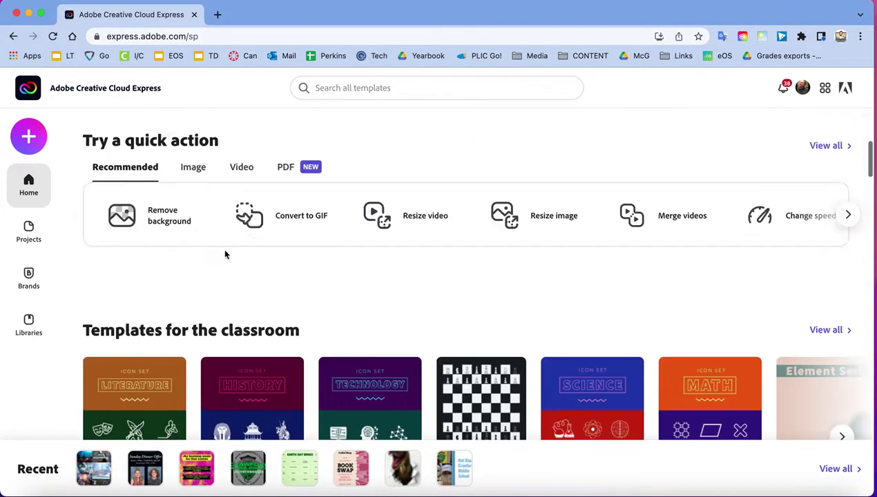
{"action": "left_click", "coordinate": [836, 469]}
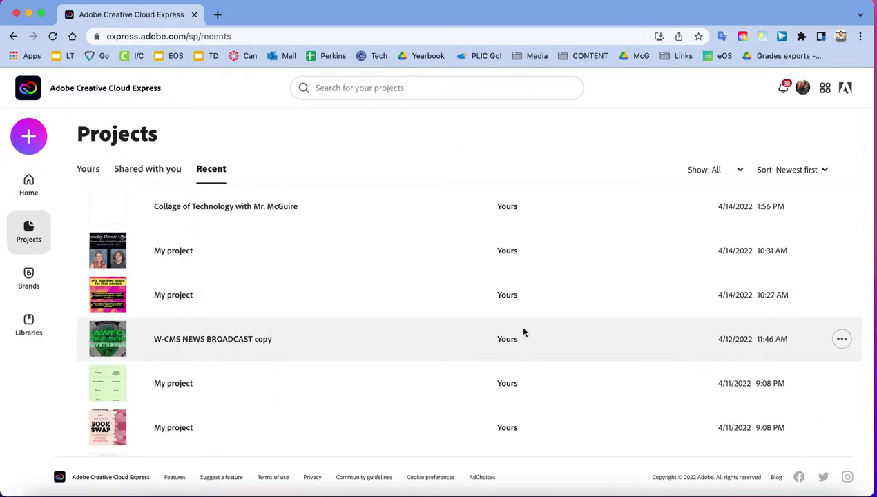
{"action": "scroll", "coordinate": [260, 307], "scroll_direction": "down", "scroll_amount": 10}
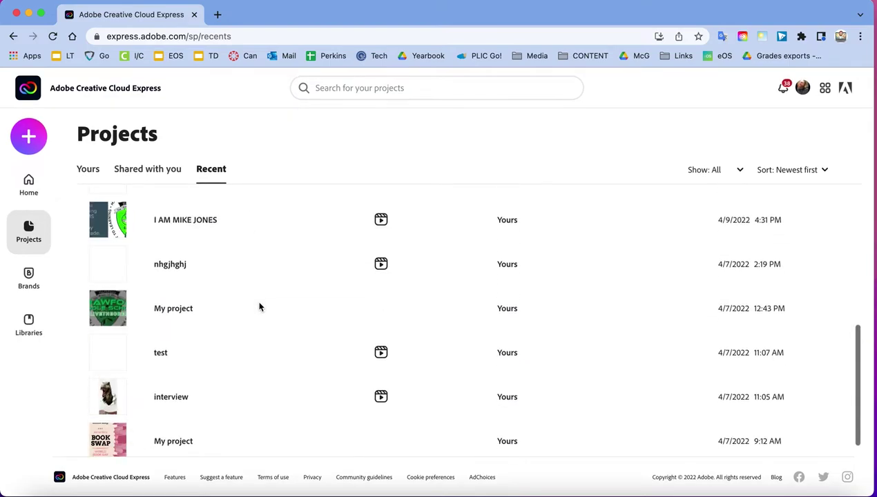
{"action": "scroll", "coordinate": [259, 307], "scroll_direction": "down", "scroll_amount": 3}
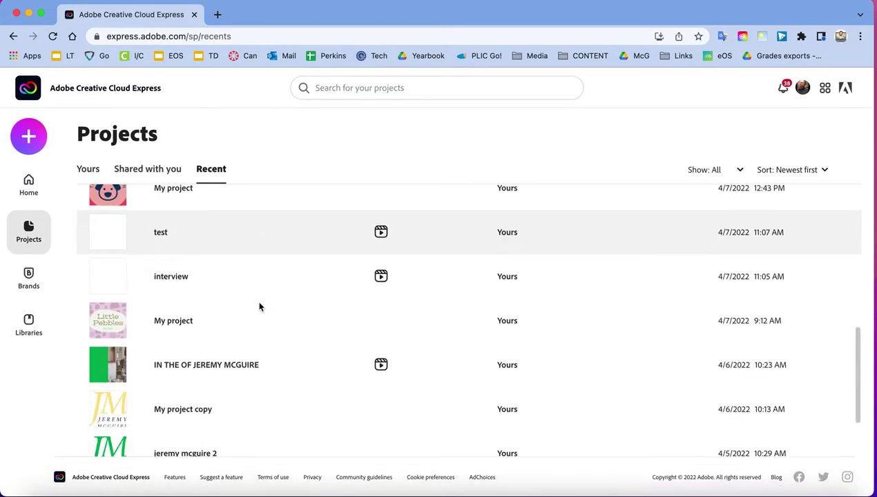
{"action": "scroll", "coordinate": [260, 308], "scroll_direction": "down", "scroll_amount": 15}
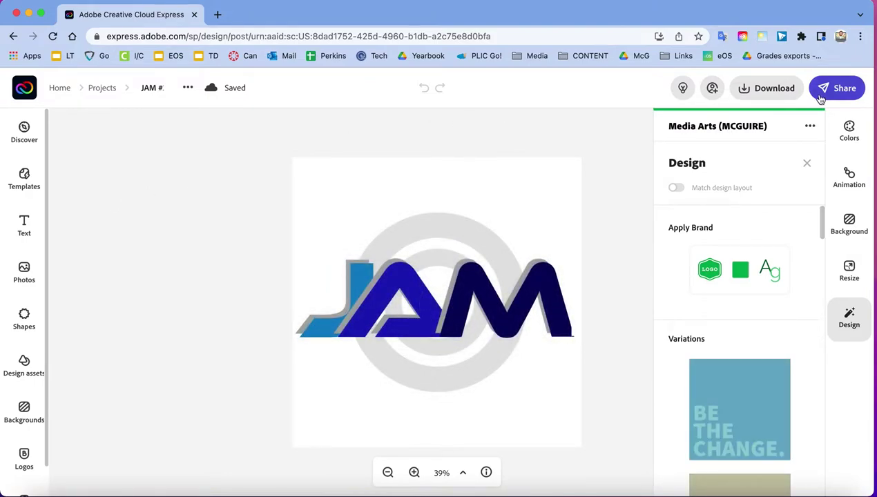
Step: Download JAM #2 as a Transparent PNG, 'JAM #2 .png', then go back home
{"action": "left_click", "coordinate": [768, 88]}
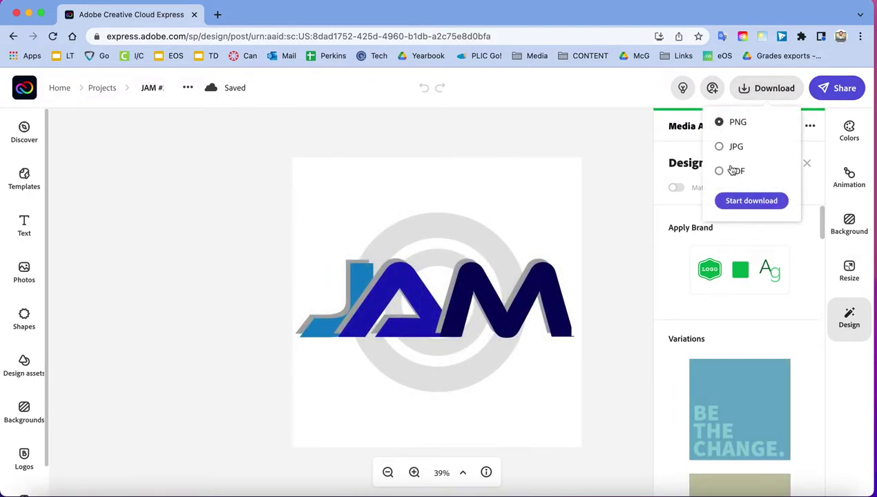
{"action": "left_click", "coordinate": [744, 201]}
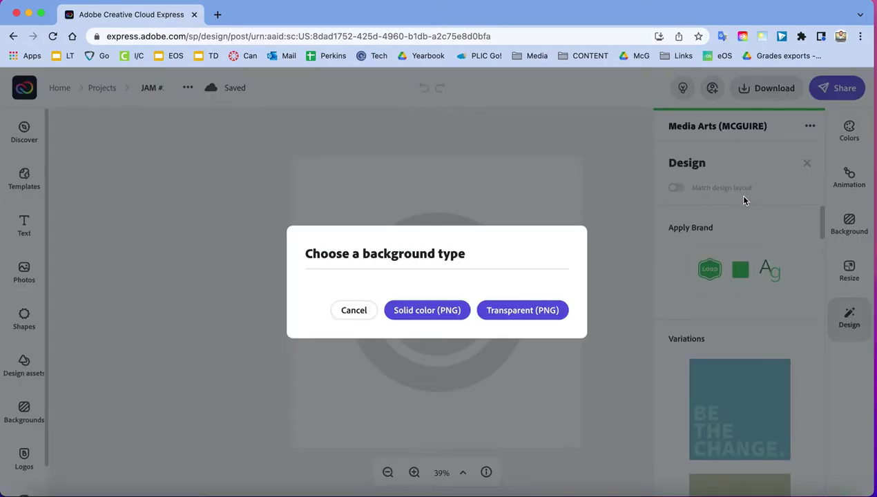
{"action": "left_click", "coordinate": [507, 313]}
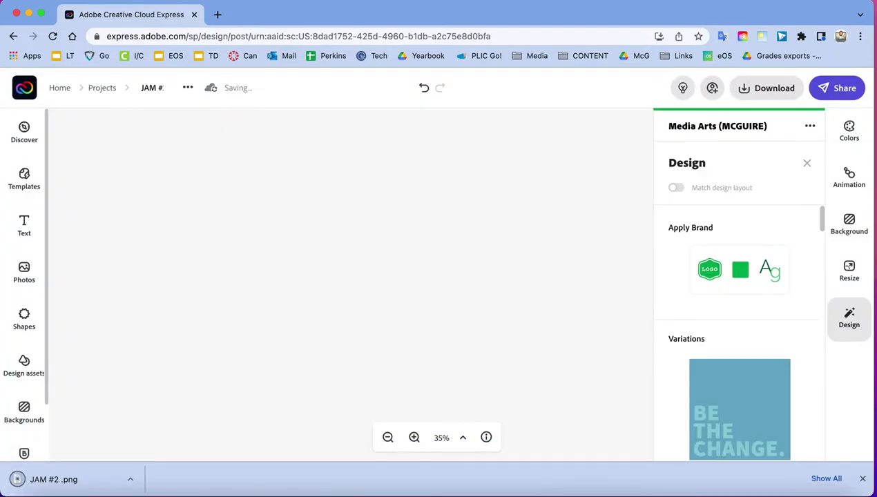
{"action": "left_click", "coordinate": [28, 91]}
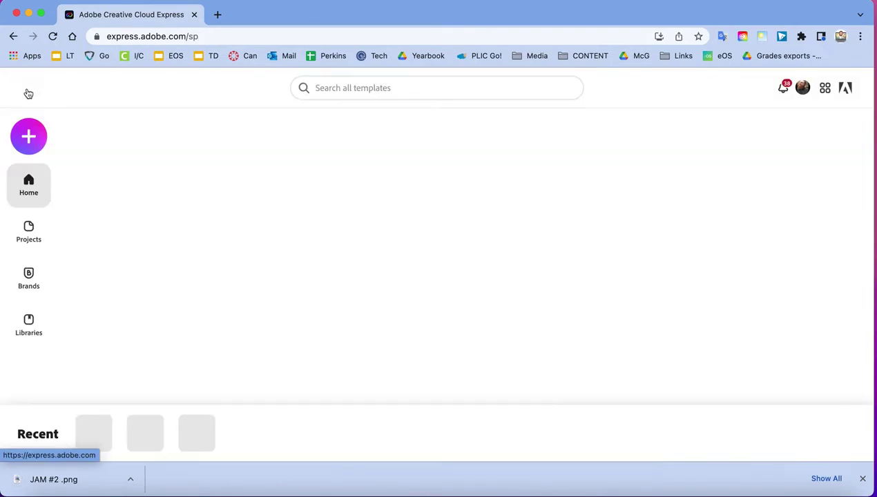
Step: Reopen Collage of Technology, close Design suggestions, and upload 'JAM #2 .png' from Downloads
{"action": "left_click", "coordinate": [142, 424]}
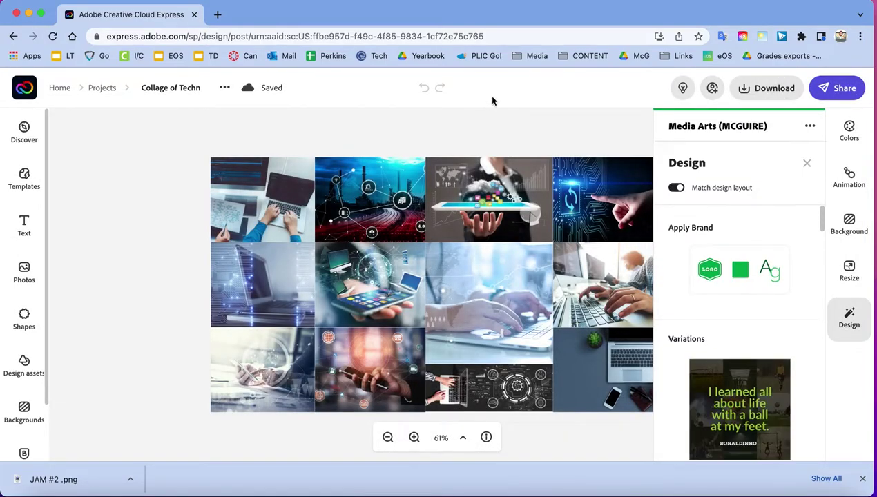
{"action": "left_click", "coordinate": [493, 129]}
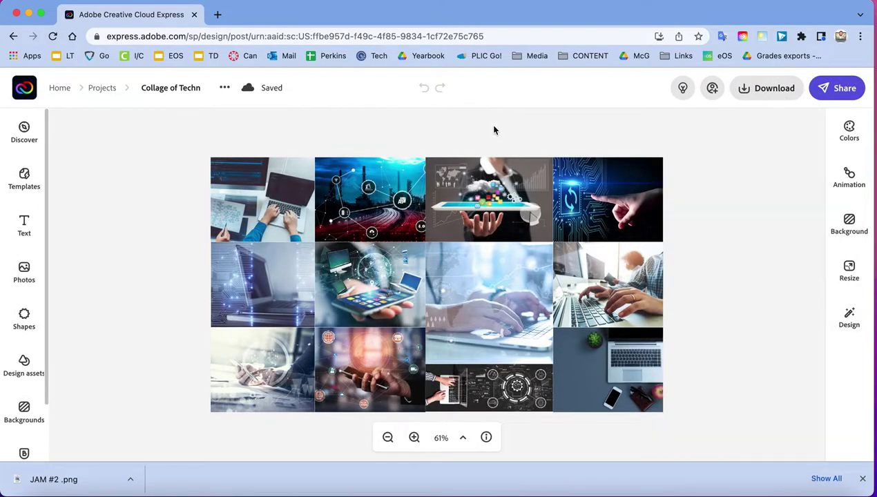
{"action": "left_click", "coordinate": [29, 282]}
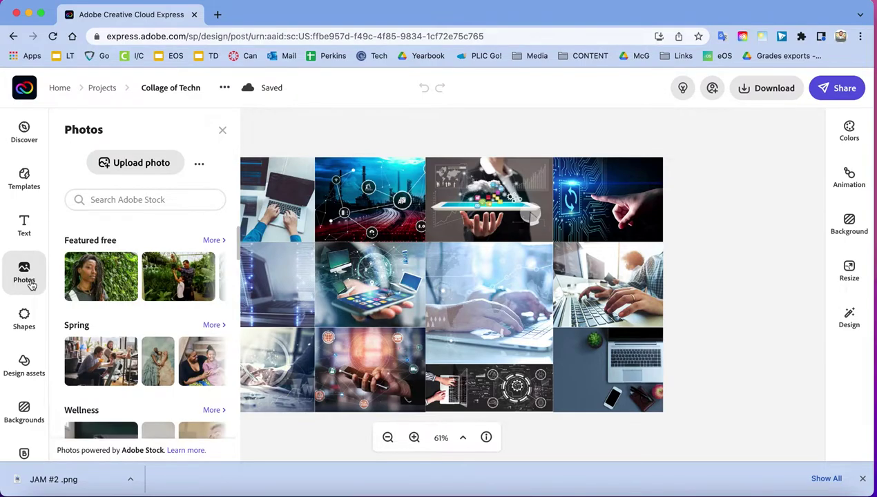
{"action": "left_click", "coordinate": [138, 162]}
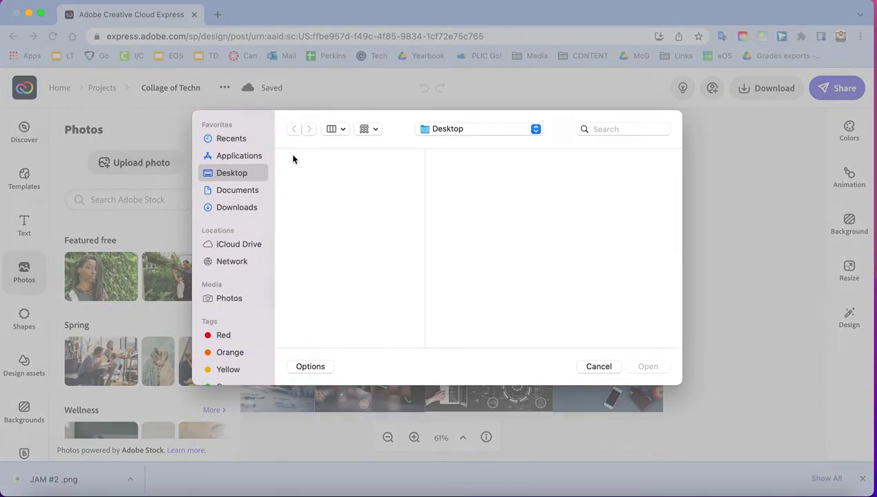
{"action": "left_click", "coordinate": [238, 209]}
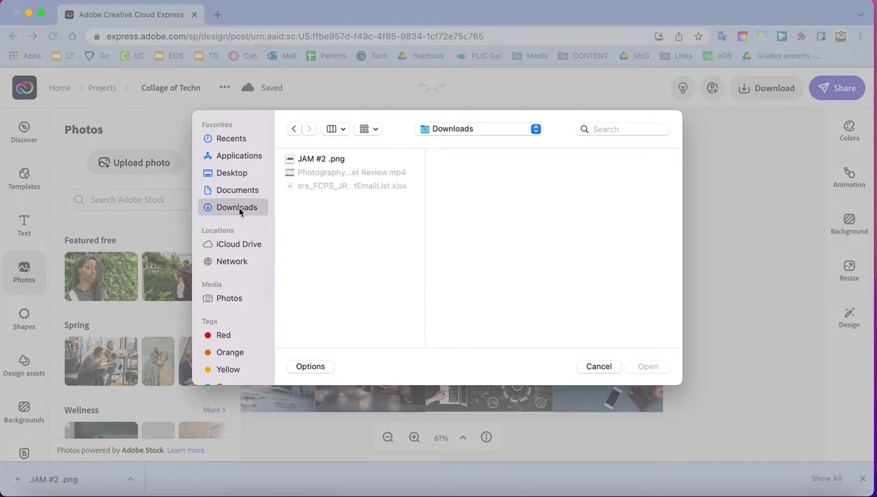
{"action": "double_click", "coordinate": [317, 159]}
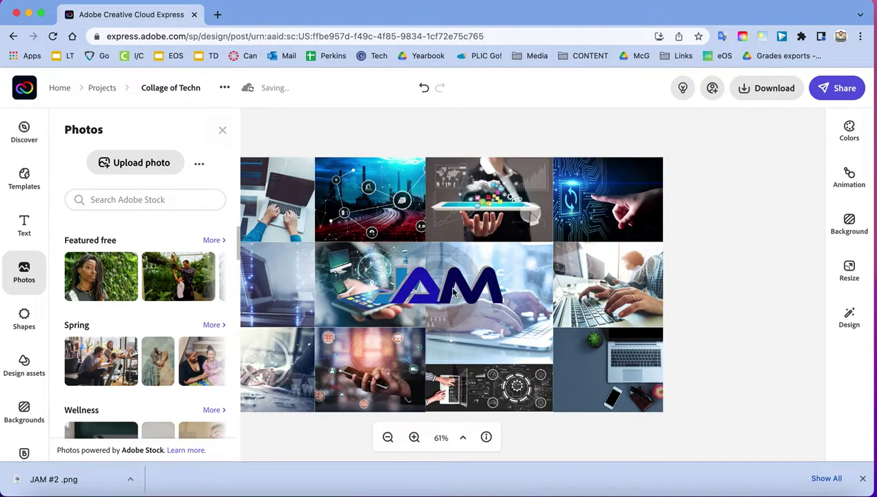
Step: Shrink the JAM logo by a corner handle and place it on the bottom-left collage photo
{"action": "left_click_drag", "start_coordinate": [543, 327], "coordinate": [566, 366]}
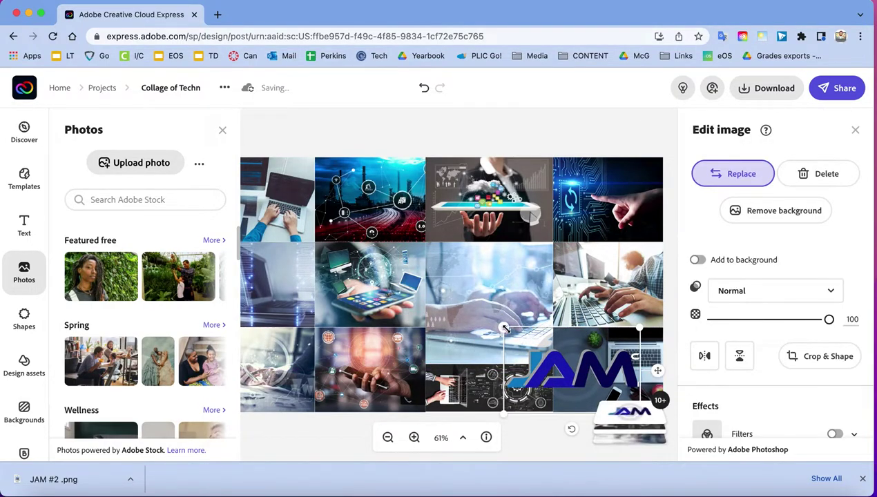
{"action": "left_click_drag", "start_coordinate": [515, 331], "coordinate": [602, 373]}
{"action": "left_click", "coordinate": [534, 132]}
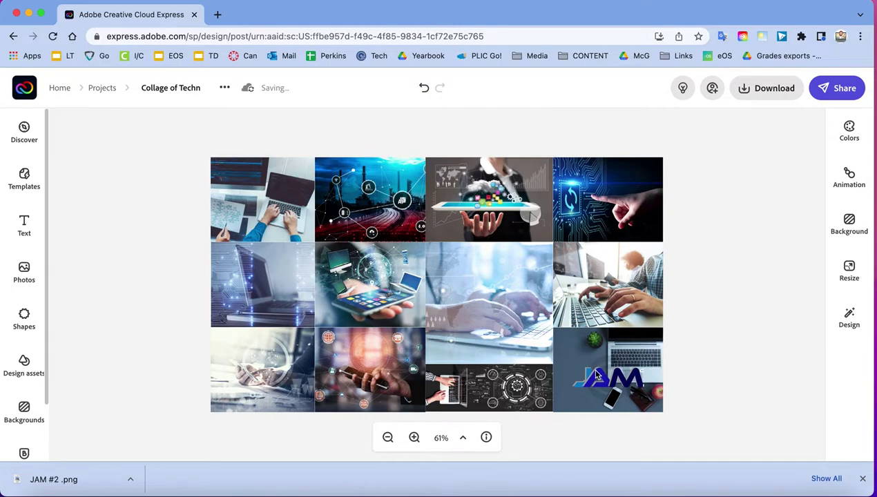
{"action": "left_click_drag", "start_coordinate": [597, 375], "coordinate": [242, 389]}
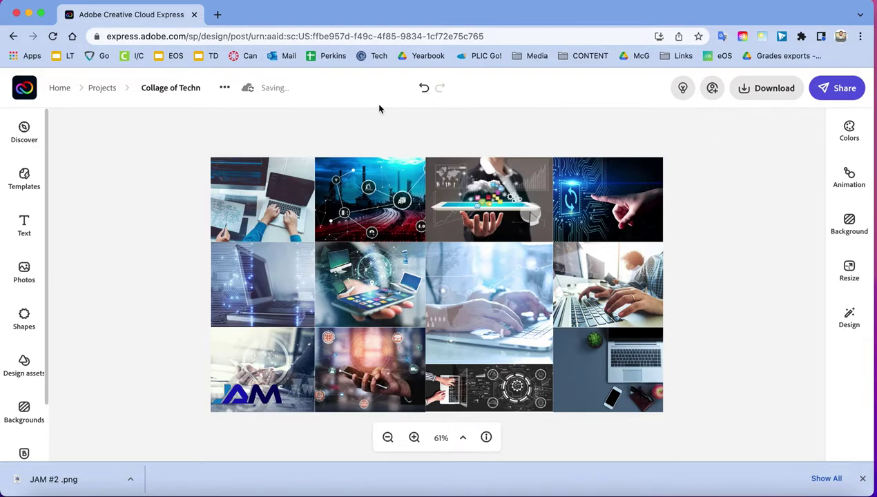
{"action": "left_click", "coordinate": [30, 220]}
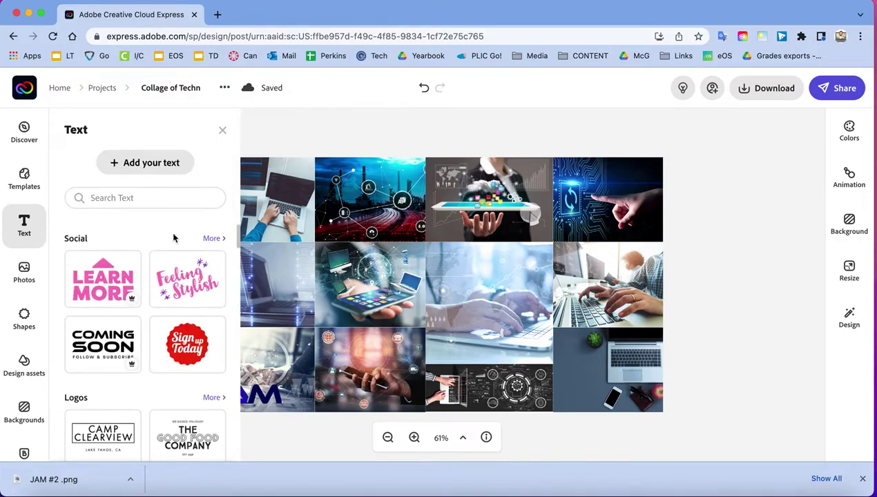
Step: Add the Coming Soon text preset and drag it up over the top photo row
{"action": "left_click", "coordinate": [102, 348]}
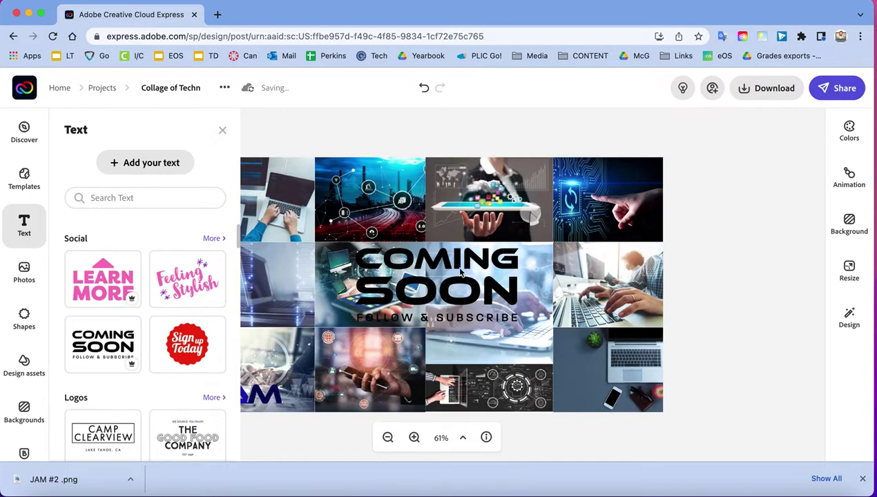
{"action": "left_click_drag", "start_coordinate": [461, 273], "coordinate": [461, 197]}
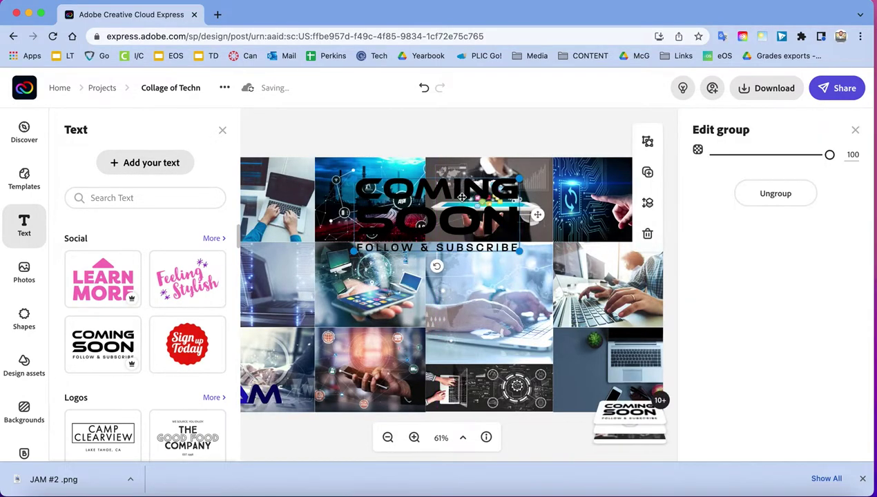
{"action": "left_click", "coordinate": [462, 197]}
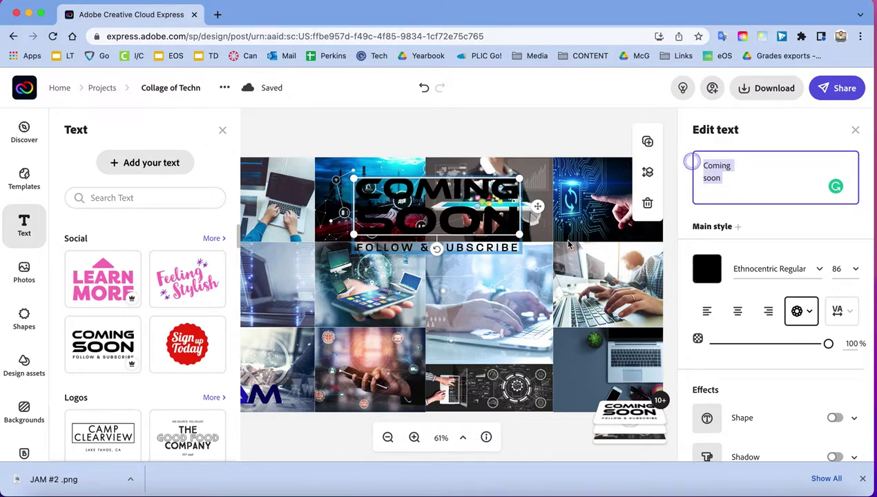
Step: Color the COMING SOON title green (hex 00B050) and nudge the text group right
{"action": "left_click", "coordinate": [706, 271]}
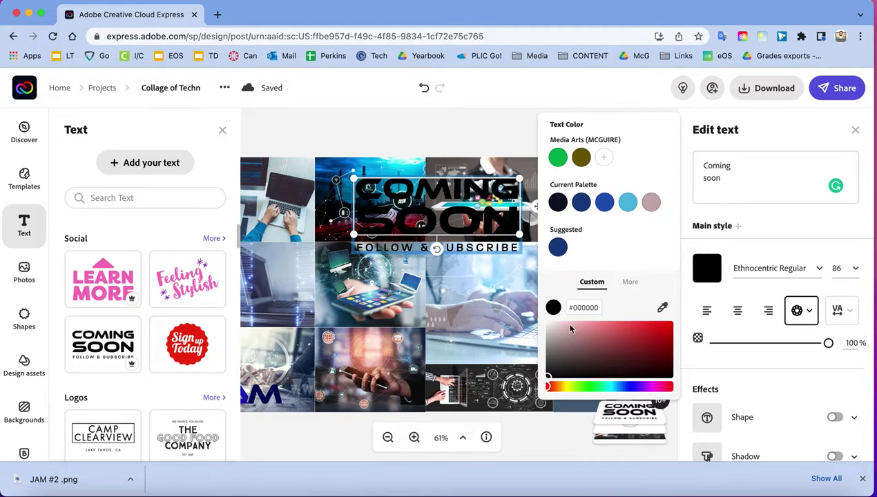
{"action": "left_click", "coordinate": [589, 307]}
{"action": "key", "text": "BackSpace"}
{"action": "type", "text": "00B"}
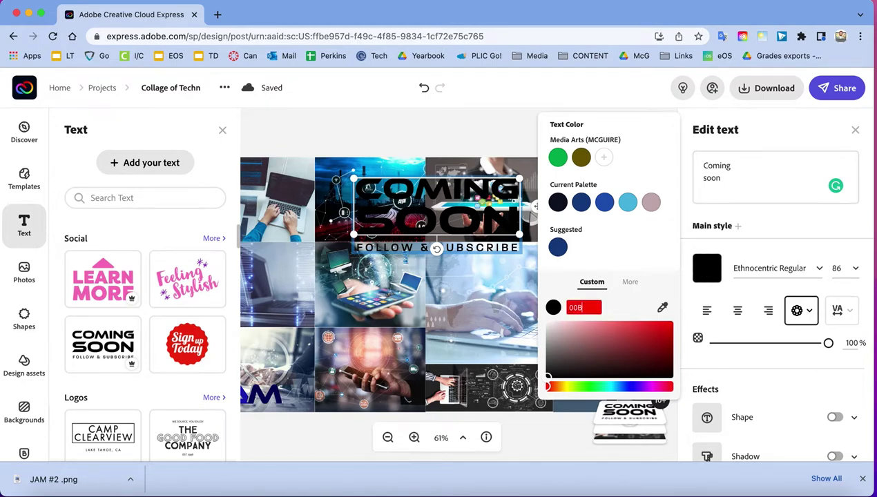
{"action": "type", "text": "050"}
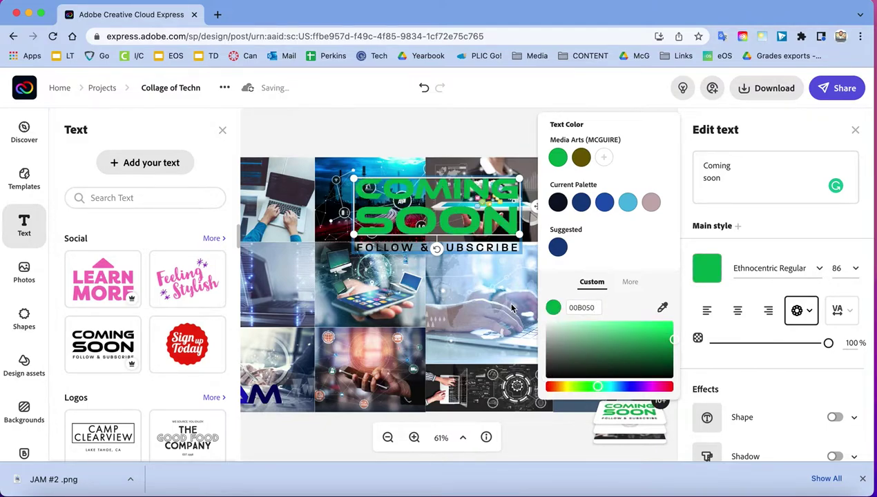
{"action": "left_click", "coordinate": [484, 228]}
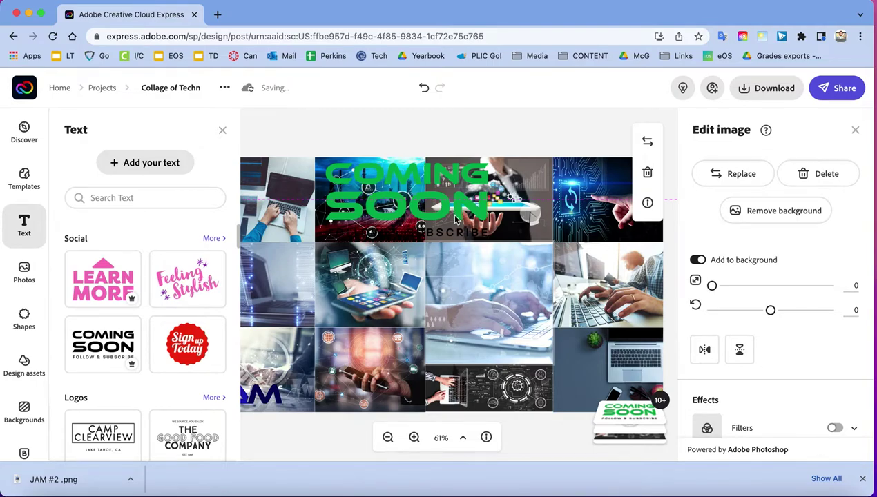
{"action": "left_click_drag", "start_coordinate": [450, 216], "coordinate": [550, 266]}
{"action": "left_click_drag", "start_coordinate": [521, 228], "coordinate": [528, 228]}
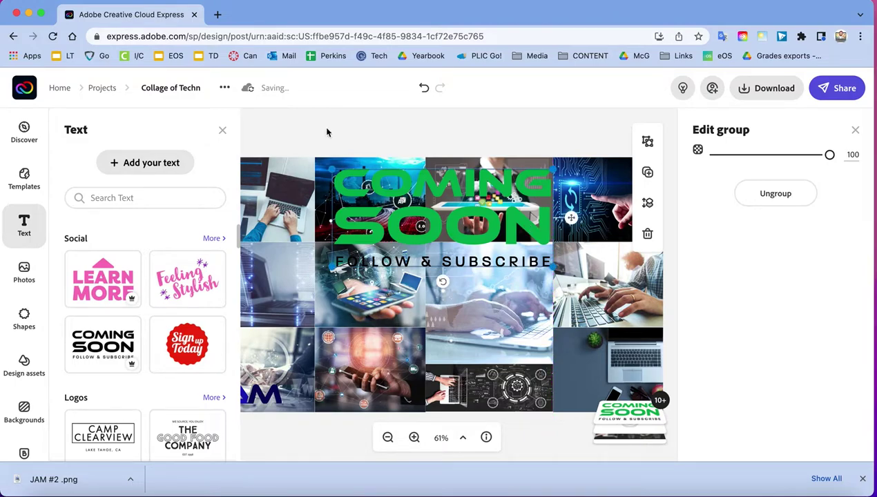
Step: Close the Text panel, shift the Coming Soon group left, and tweak its opacity
{"action": "left_click", "coordinate": [222, 130]}
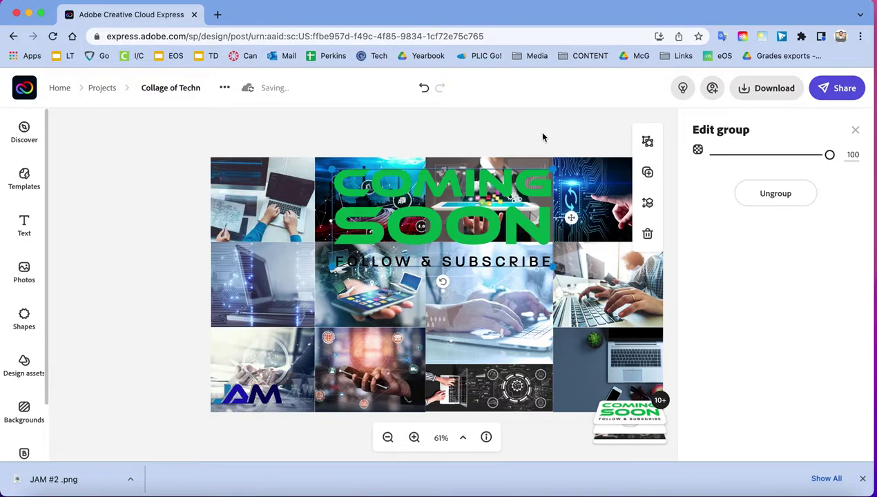
{"action": "mouse_move", "coordinate": [480, 223]}
{"action": "left_mouse_down"}
{"action": "mouse_move", "coordinate": [442, 219]}
{"action": "mouse_move", "coordinate": [482, 223]}
{"action": "mouse_move", "coordinate": [478, 233]}
{"action": "left_mouse_up"}
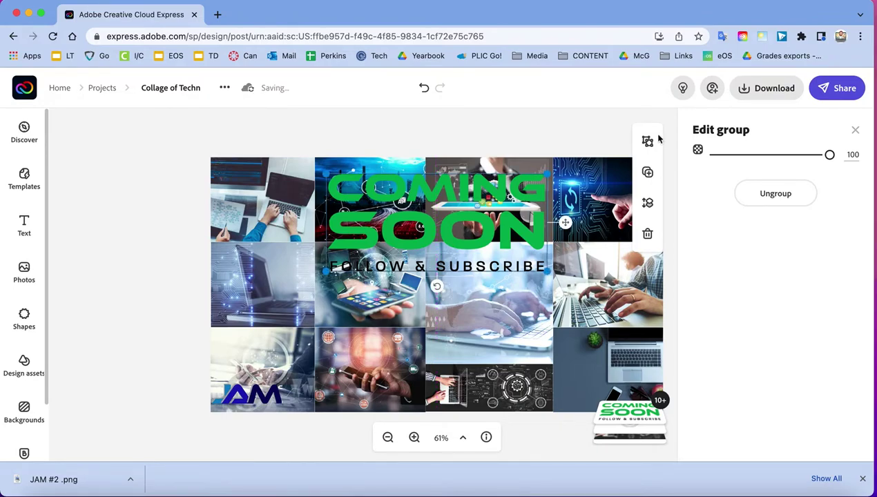
{"action": "left_click_drag", "start_coordinate": [829, 154], "coordinate": [849, 149]}
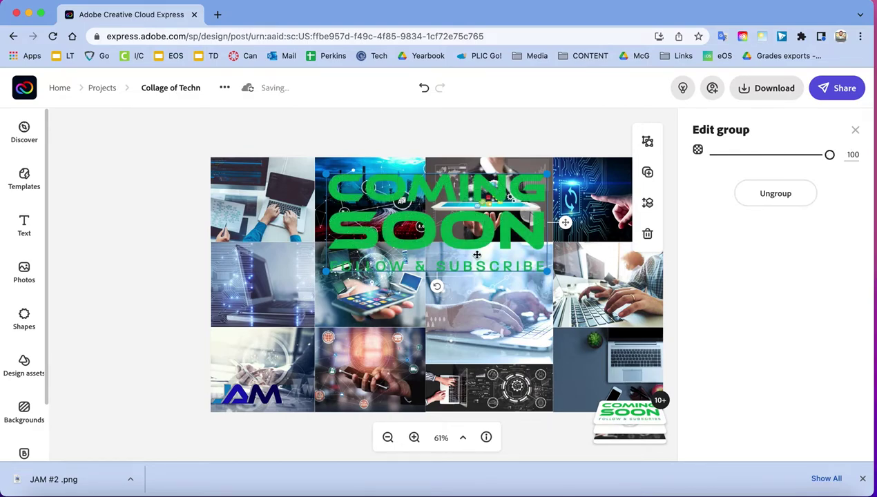
Step: Replace the FOLLOW & SUBSCRIBE subtitle with 'w-cms'
{"action": "double_click", "coordinate": [464, 265]}
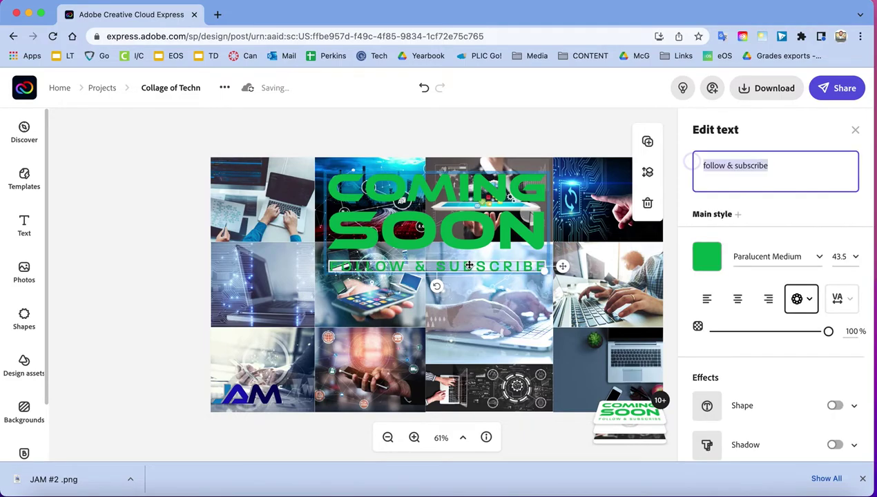
{"action": "key", "text": "BackSpace"}
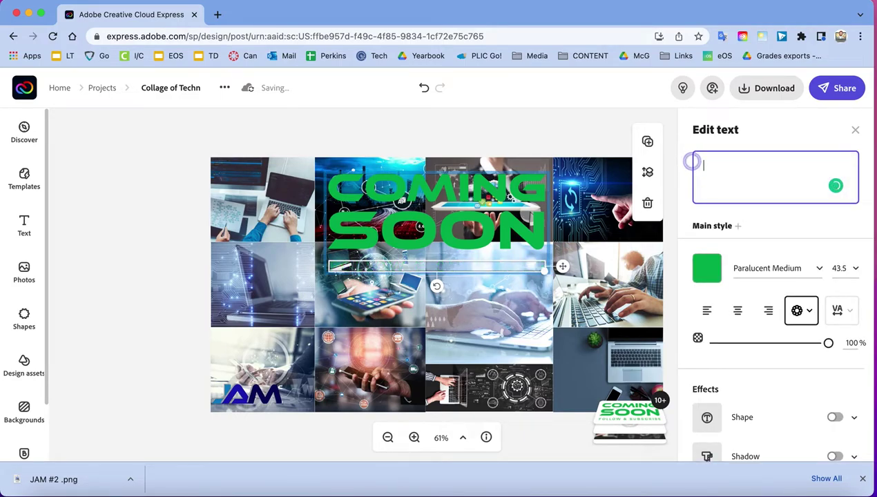
{"action": "type", "text": "w"}
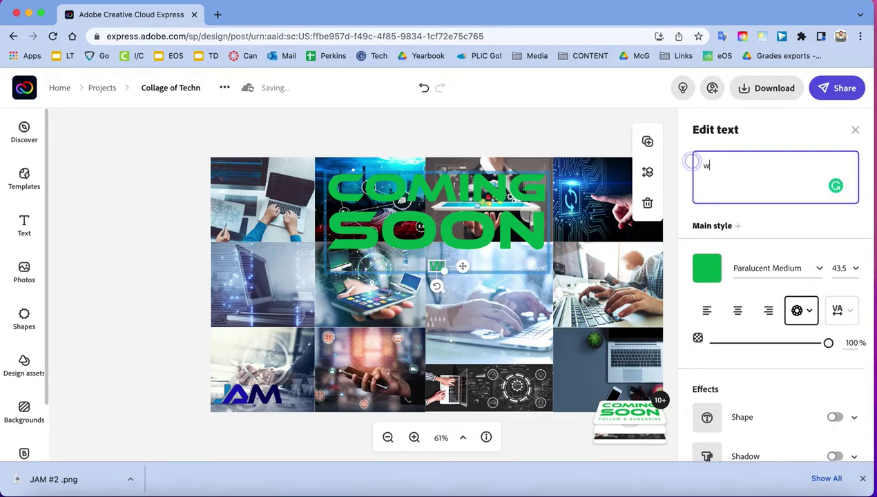
{"action": "type", "text": "-cms"}
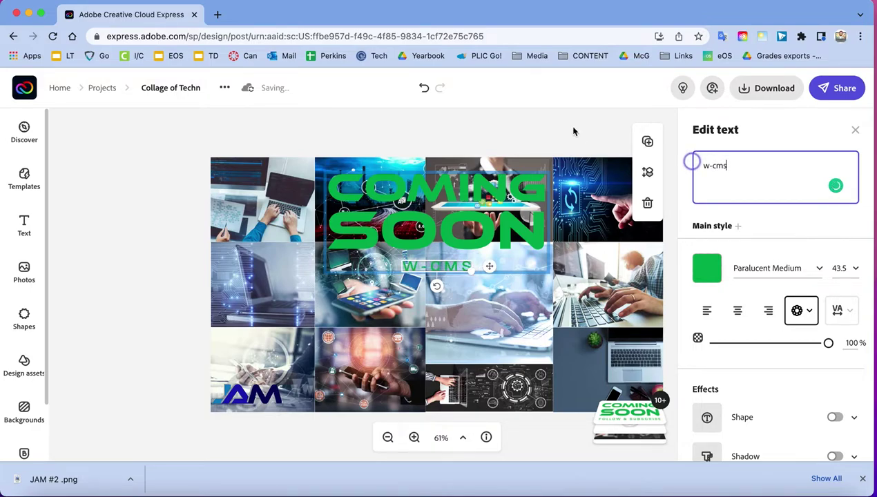
{"action": "left_click", "coordinate": [572, 130]}
Step: Give the COMING SOON title a drop shadow colored pure white
{"action": "left_click", "coordinate": [454, 240]}
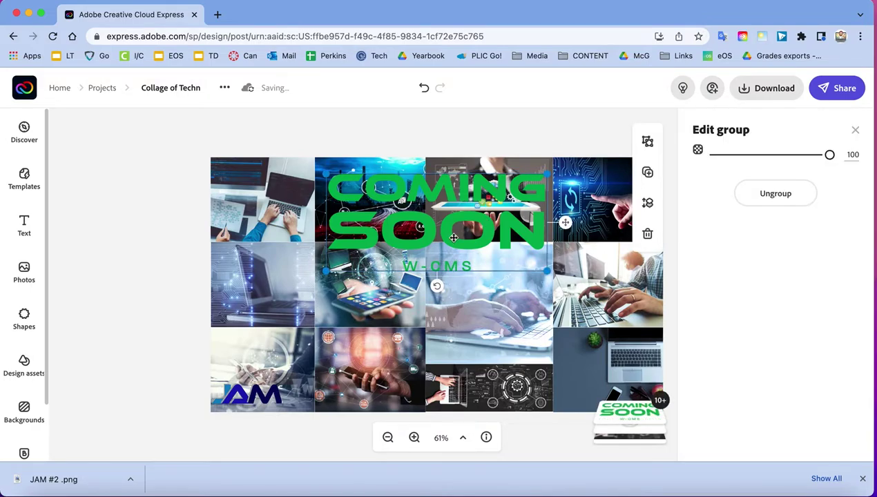
{"action": "double_click", "coordinate": [442, 223]}
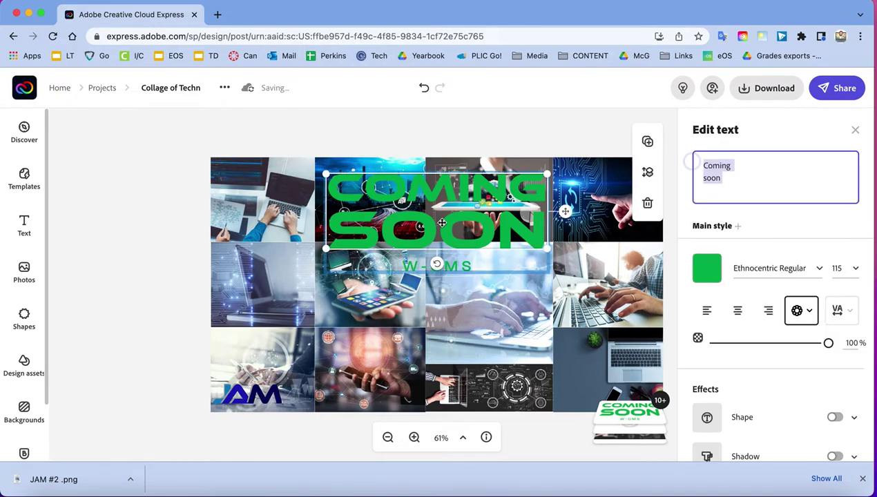
{"action": "scroll", "coordinate": [799, 364], "scroll_direction": "down", "scroll_amount": 3}
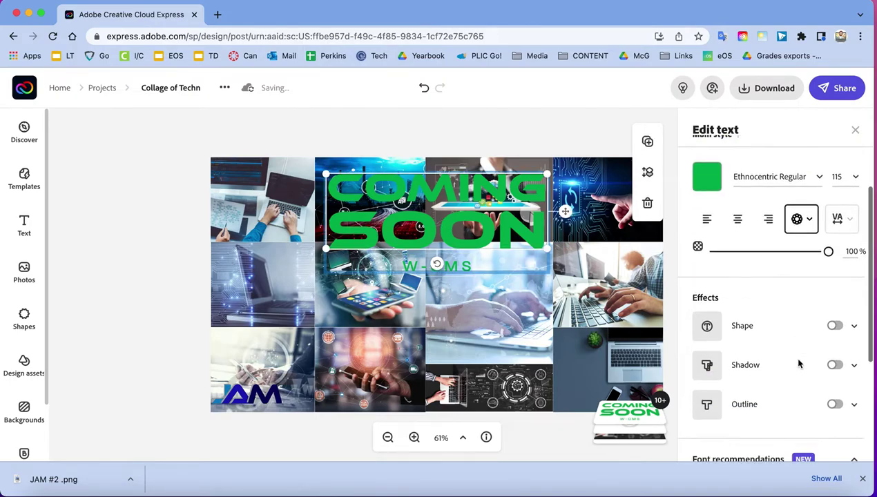
{"action": "left_click", "coordinate": [835, 325]}
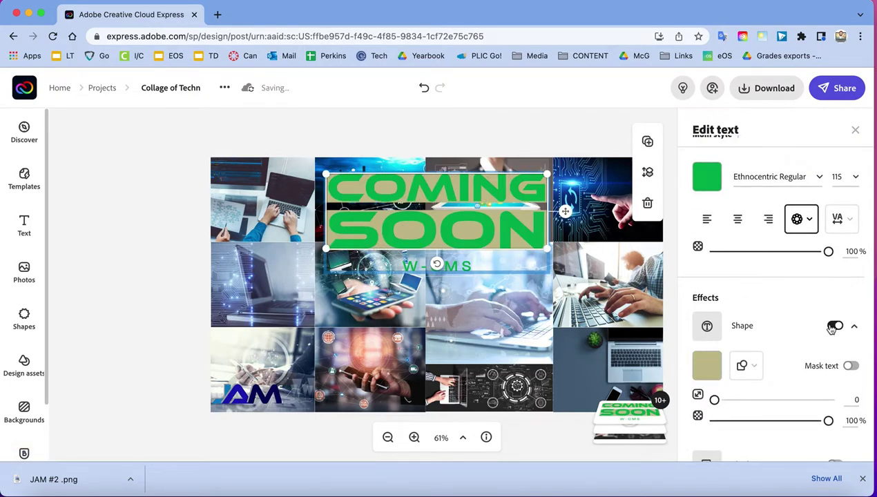
{"action": "left_click", "coordinate": [835, 325]}
{"action": "scroll", "coordinate": [777, 341], "scroll_direction": "down", "scroll_amount": 2}
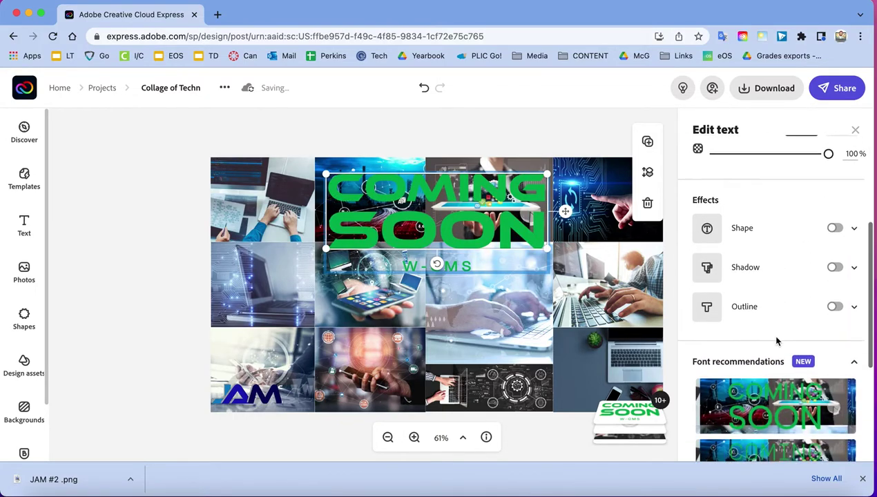
{"action": "left_click", "coordinate": [835, 268]}
{"action": "left_click", "coordinate": [707, 311]}
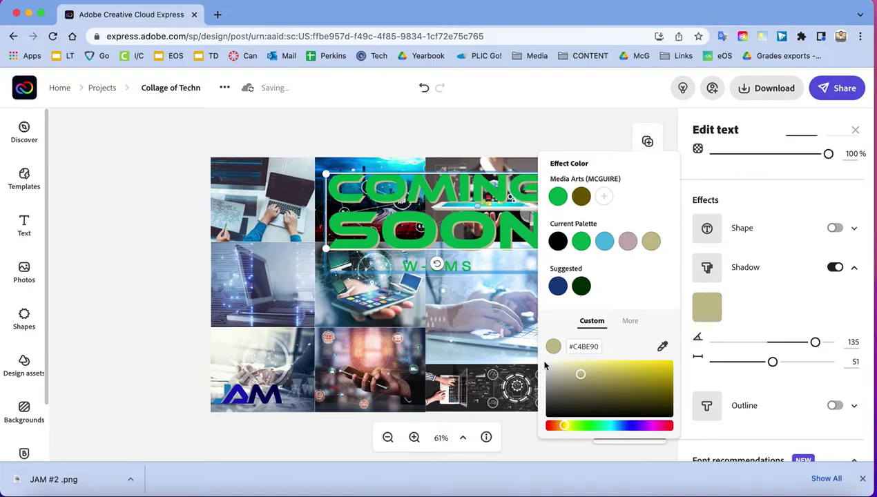
{"action": "left_click", "coordinate": [551, 370]}
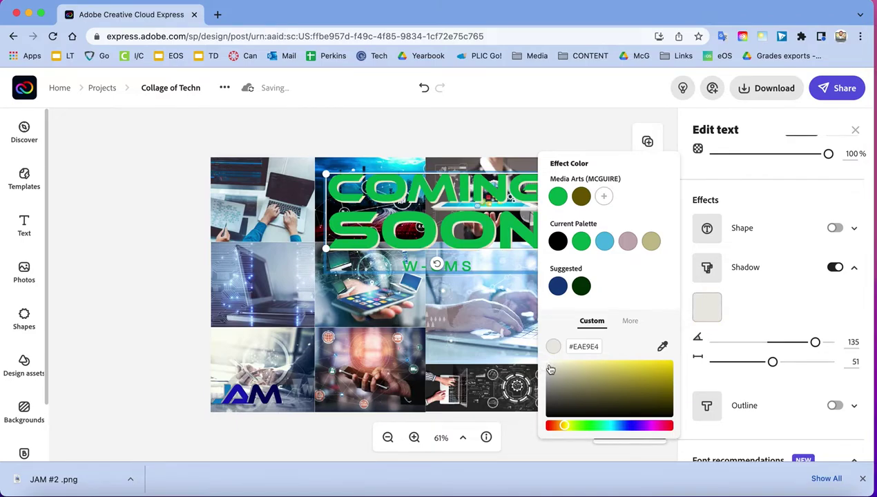
{"action": "left_click_drag", "start_coordinate": [551, 370], "coordinate": [540, 348]}
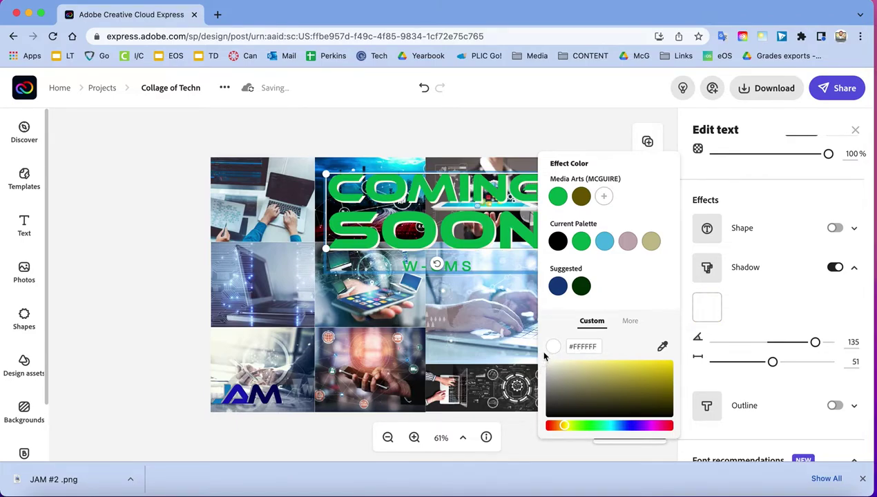
{"action": "left_click", "coordinate": [487, 289]}
{"action": "left_click", "coordinate": [412, 268]}
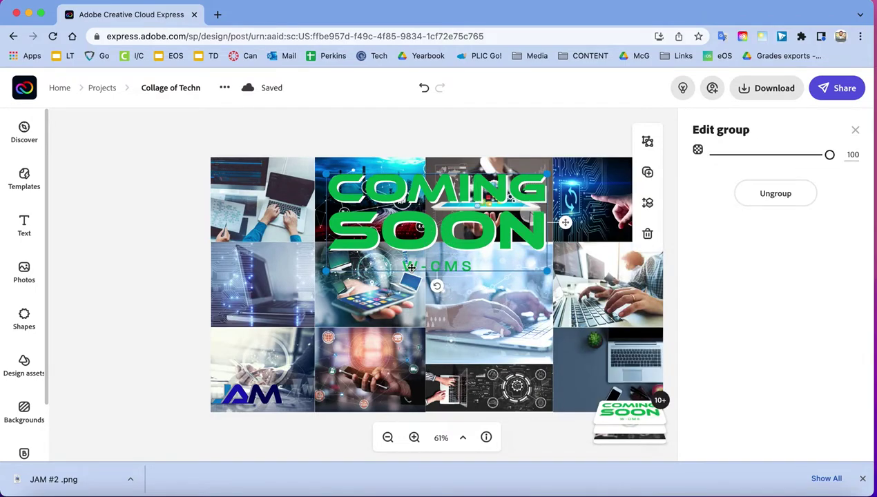
Step: Add a white (FFFFFF) drop shadow to W-CMS and push the shadow distance to 59
{"action": "left_click", "coordinate": [412, 267]}
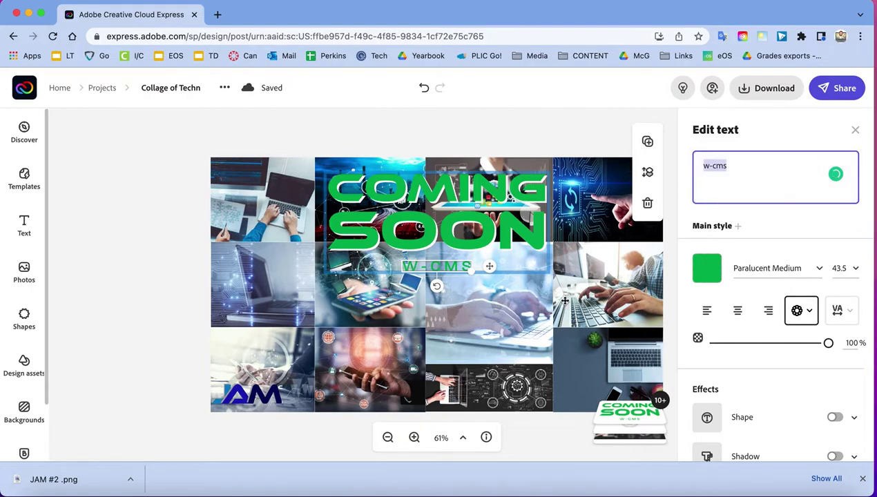
{"action": "scroll", "coordinate": [767, 378], "scroll_direction": "down", "scroll_amount": 3}
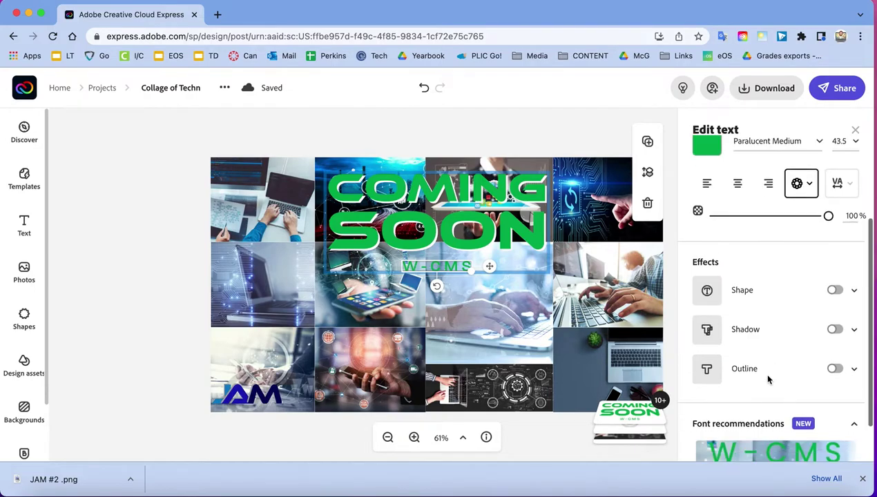
{"action": "left_click", "coordinate": [835, 331]}
{"action": "left_click", "coordinate": [707, 369]}
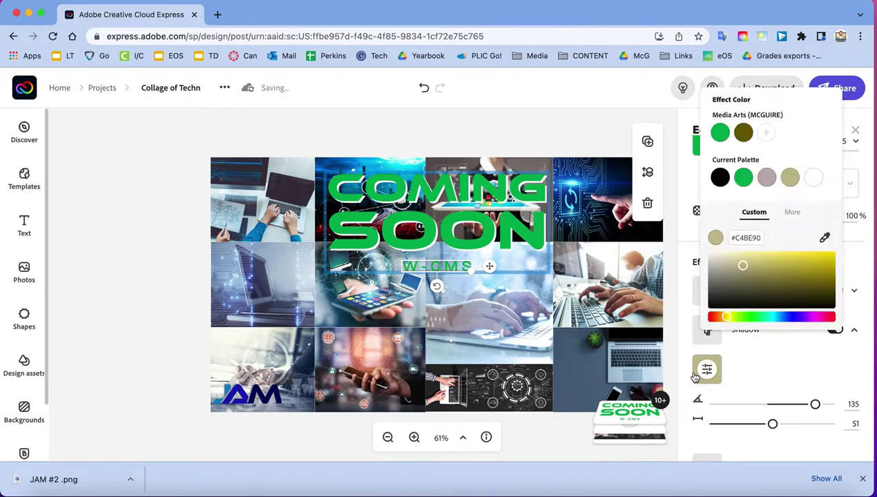
{"action": "left_click", "coordinate": [745, 238]}
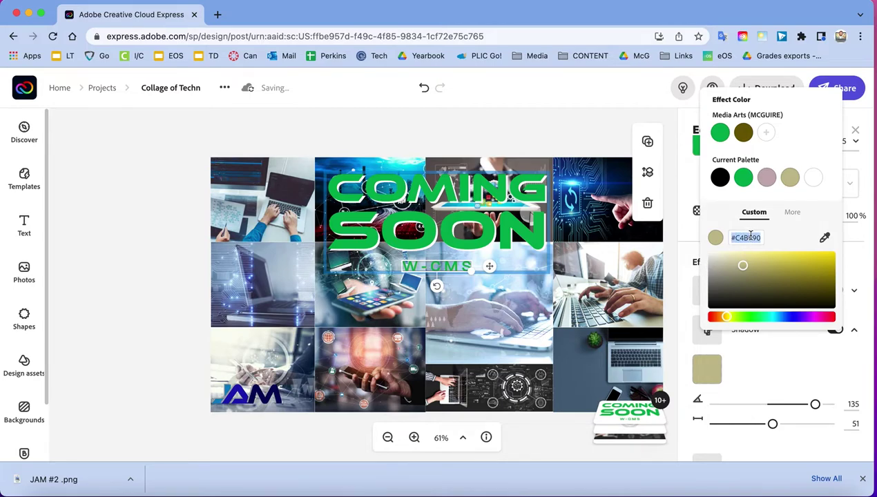
{"action": "key", "text": "BackSpace"}
{"action": "type", "text": "FFFFFF"}
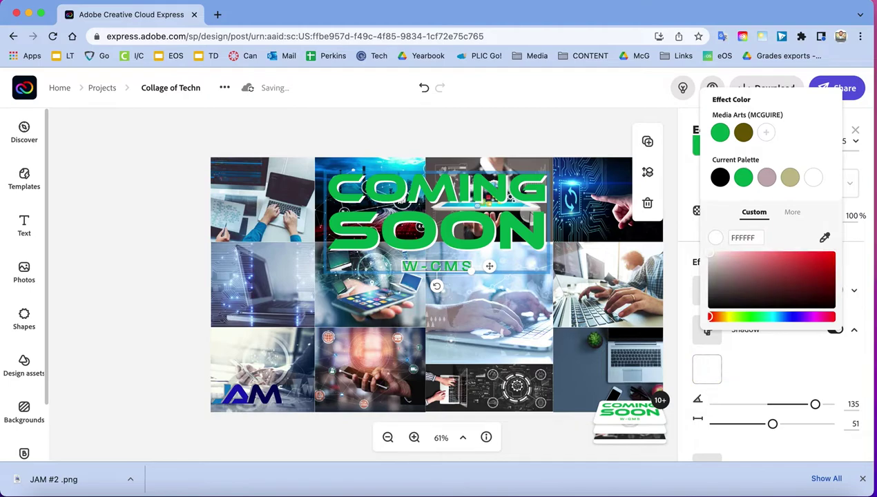
{"action": "key", "text": "Return"}
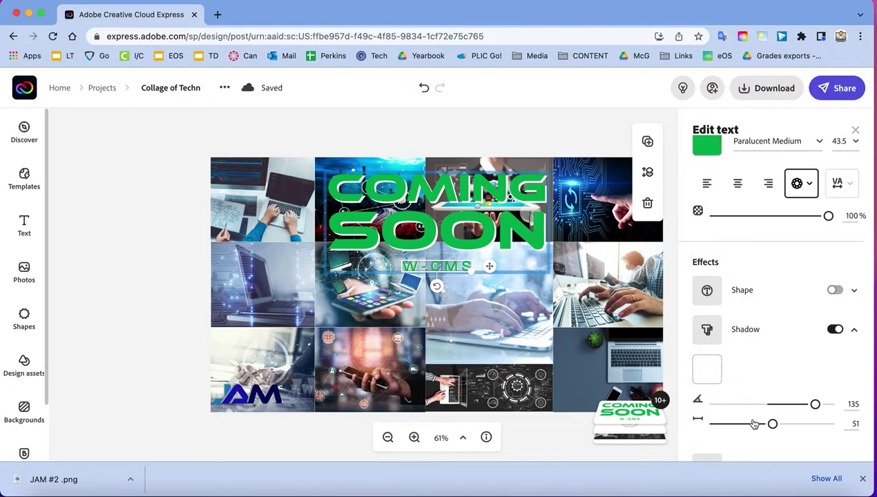
{"action": "mouse_move", "coordinate": [772, 423]}
{"action": "left_mouse_down"}
{"action": "mouse_move", "coordinate": [801, 425]}
{"action": "mouse_move", "coordinate": [783, 426]}
{"action": "left_mouse_up"}
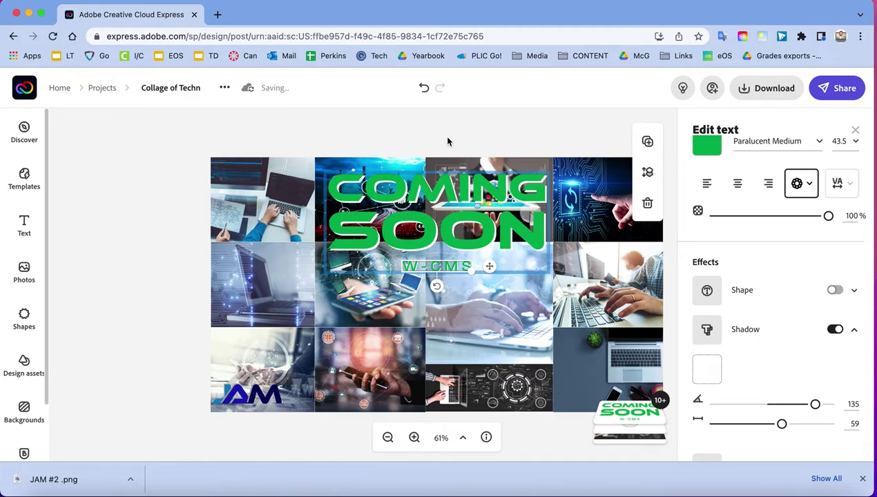
{"action": "left_click", "coordinate": [757, 92]}
Step: Download the collage as a JPG and open the downloaded image
{"action": "left_click", "coordinate": [720, 147]}
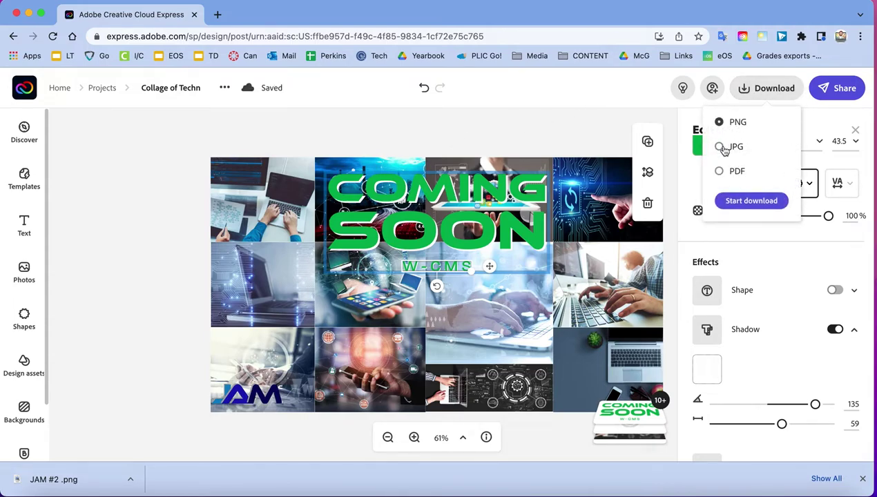
{"action": "left_click", "coordinate": [735, 199]}
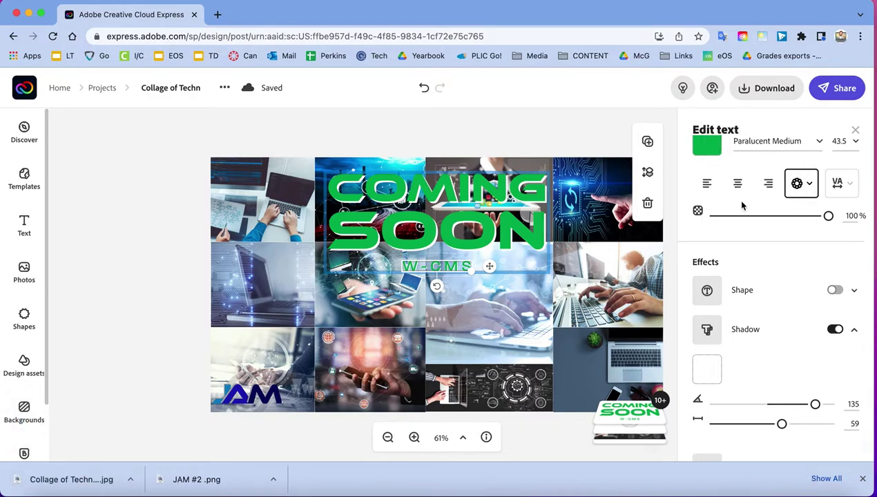
{"action": "left_click", "coordinate": [74, 478]}
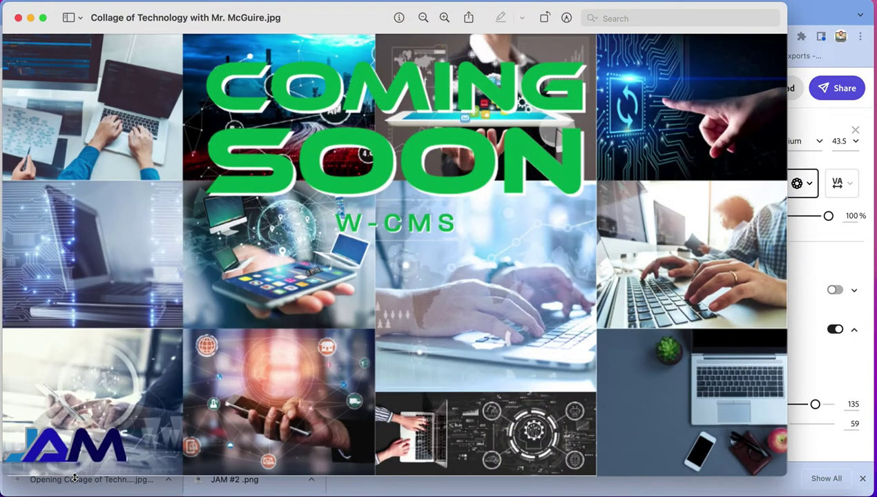
{"action": "left_click_drag", "start_coordinate": [49, 22], "coordinate": [108, 39]}
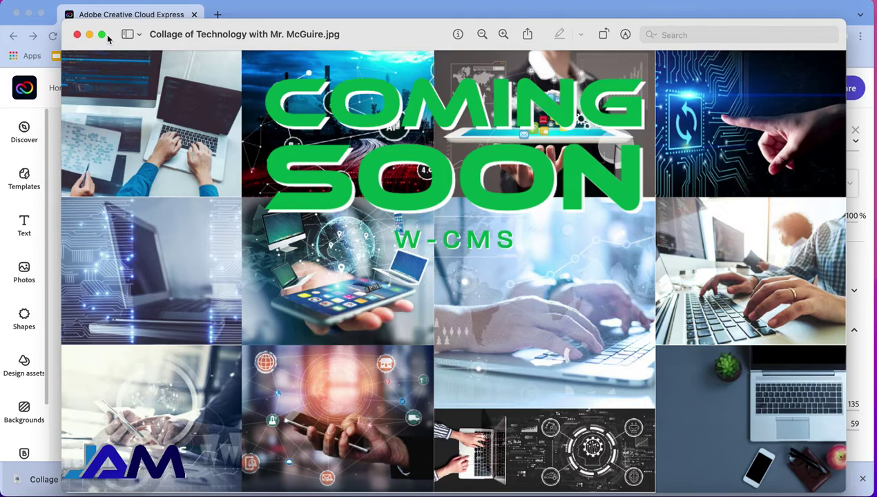
{"action": "left_click", "coordinate": [77, 35]}
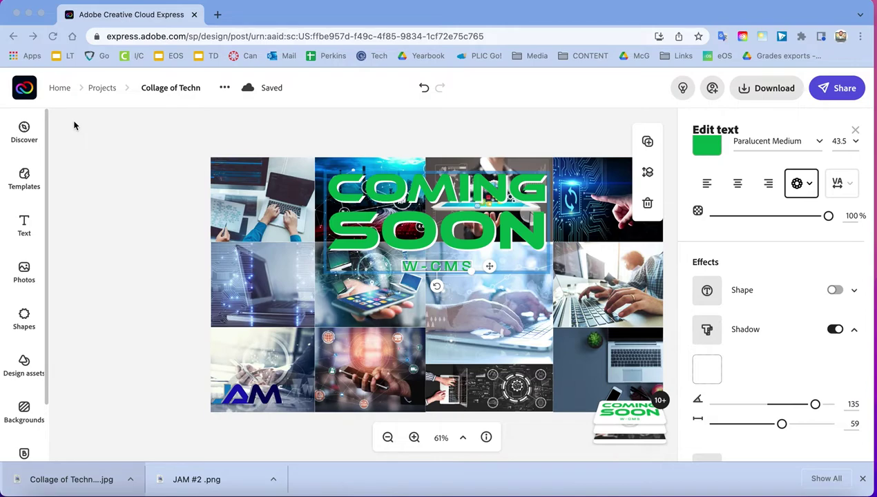
{"action": "left_click", "coordinate": [23, 88]}
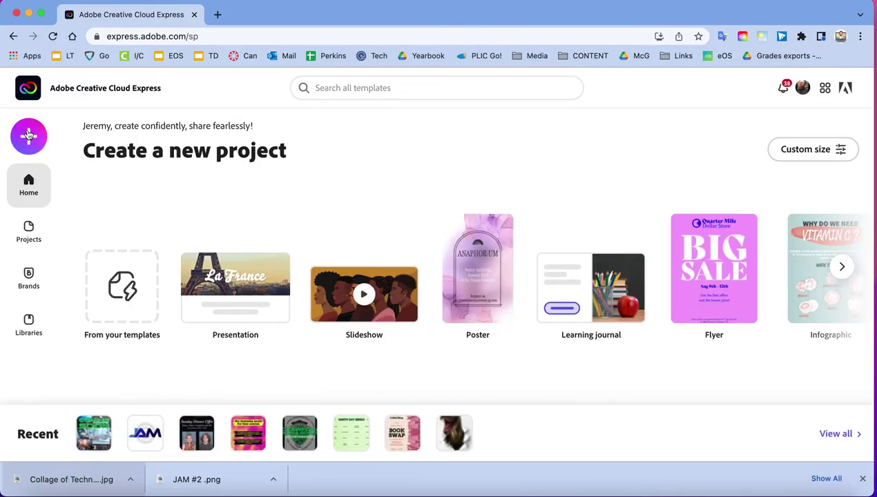
Step: Start a new blank collage at the 1280 x 720 YouTube thumbnail size
{"action": "left_click", "coordinate": [28, 136]}
{"action": "left_click", "coordinate": [111, 243]}
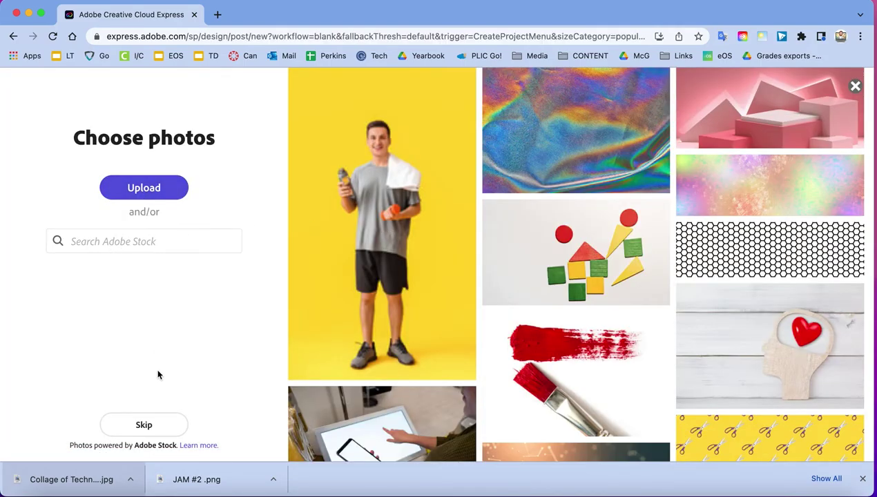
{"action": "left_click", "coordinate": [144, 426]}
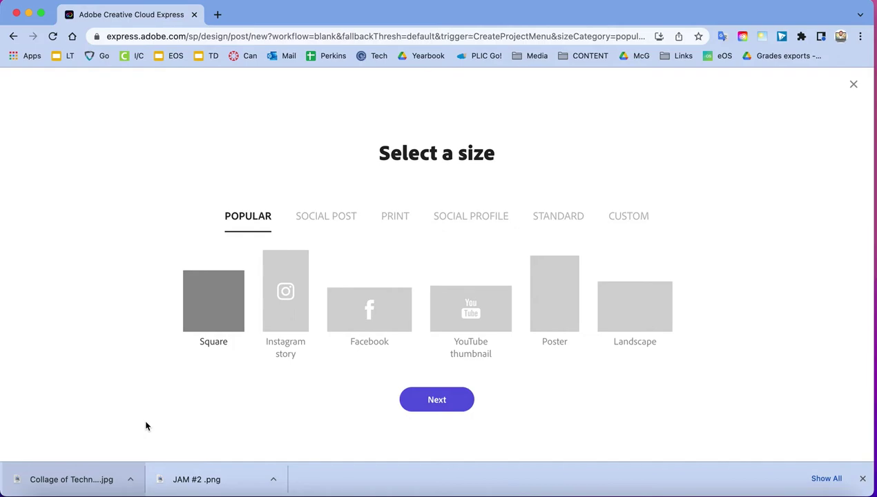
{"action": "left_click", "coordinate": [493, 333]}
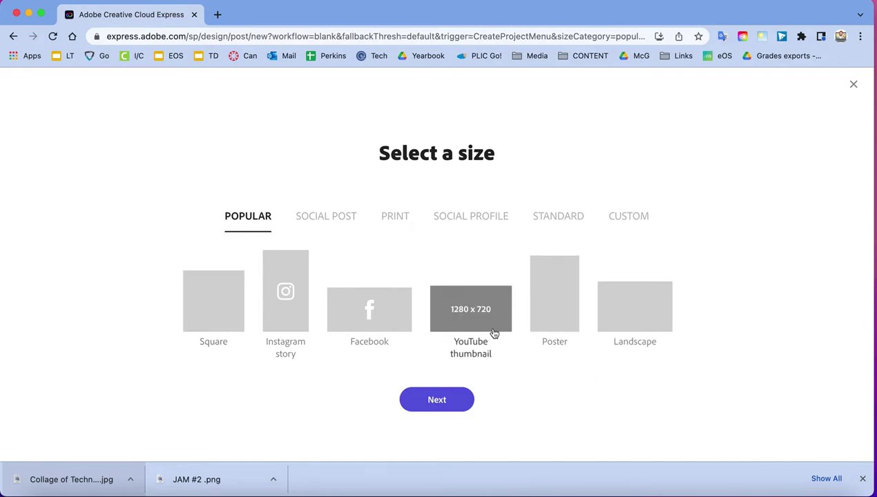
{"action": "left_click", "coordinate": [439, 402]}
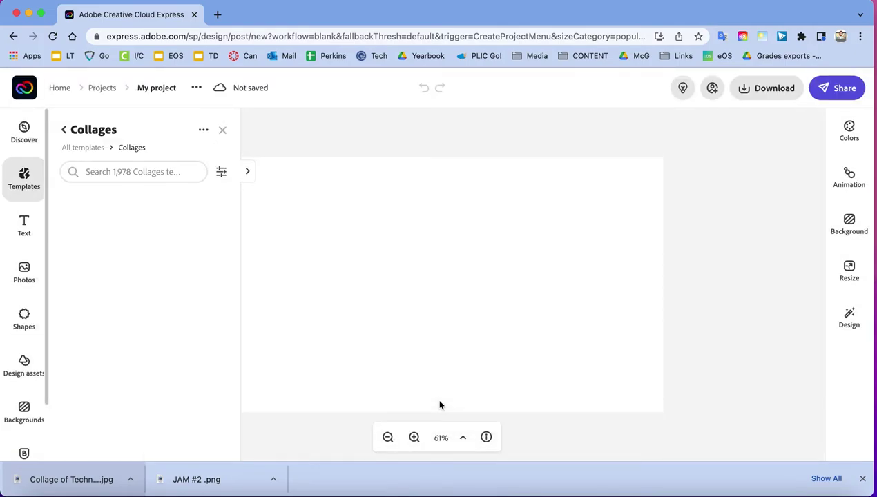
Step: Browse the photo library, then open Canvas in a new browser tab
{"action": "left_click", "coordinate": [23, 290]}
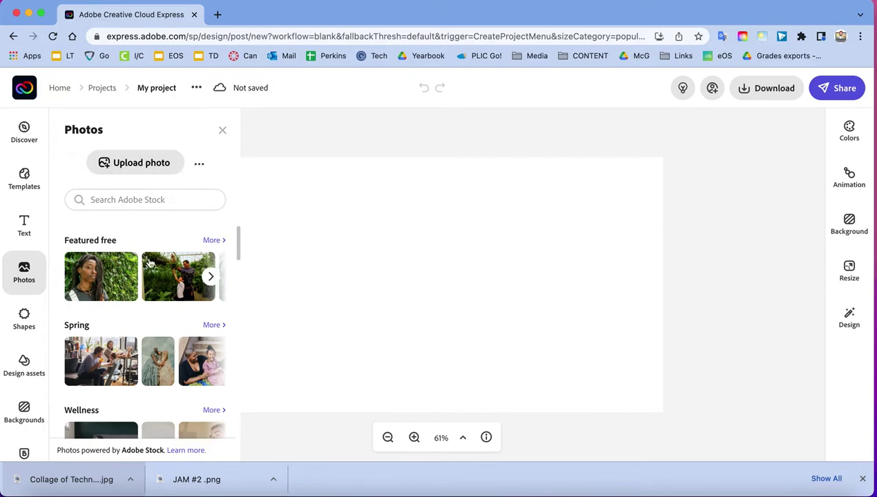
{"action": "scroll", "coordinate": [148, 261], "scroll_direction": "down", "scroll_amount": 10}
{"action": "scroll", "coordinate": [149, 262], "scroll_direction": "down", "scroll_amount": 5}
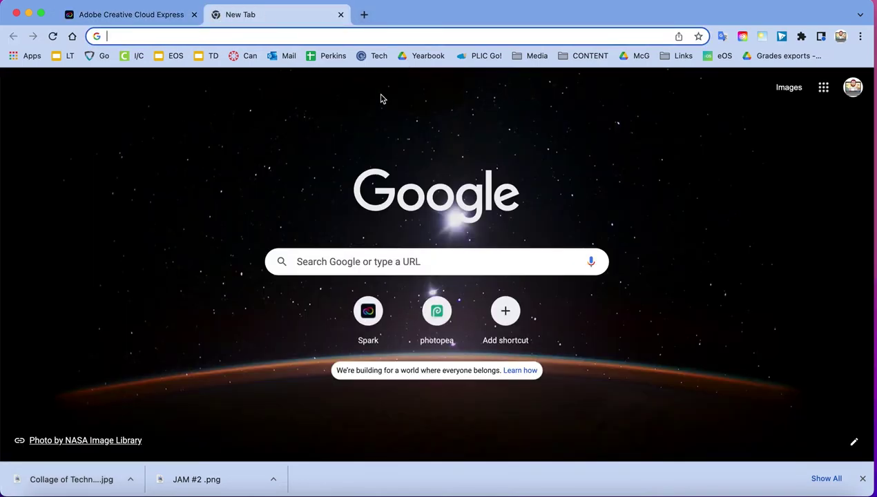
{"action": "left_click", "coordinate": [250, 58]}
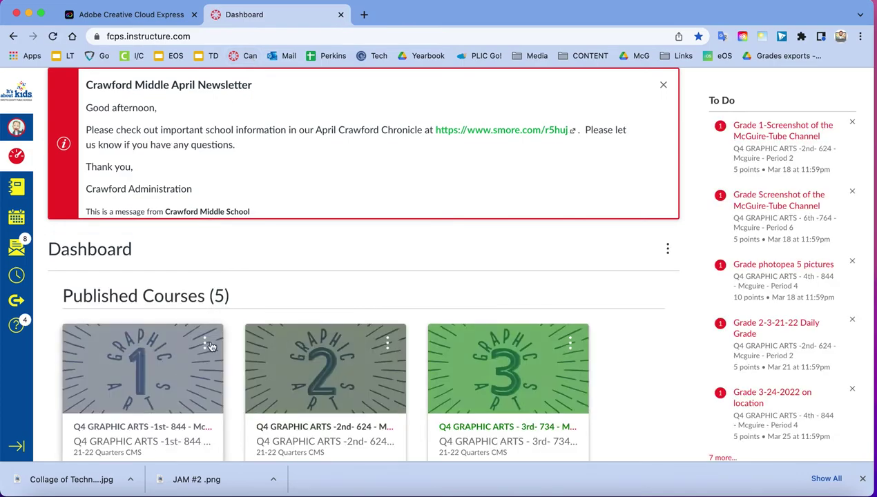
Step: Create a new assignment in the first Graphic Arts course named 'Collage Demo for 4-15-2022 All Classes'
{"action": "scroll", "coordinate": [69, 346], "scroll_direction": "down", "scroll_amount": 2}
{"action": "left_click", "coordinate": [146, 294]}
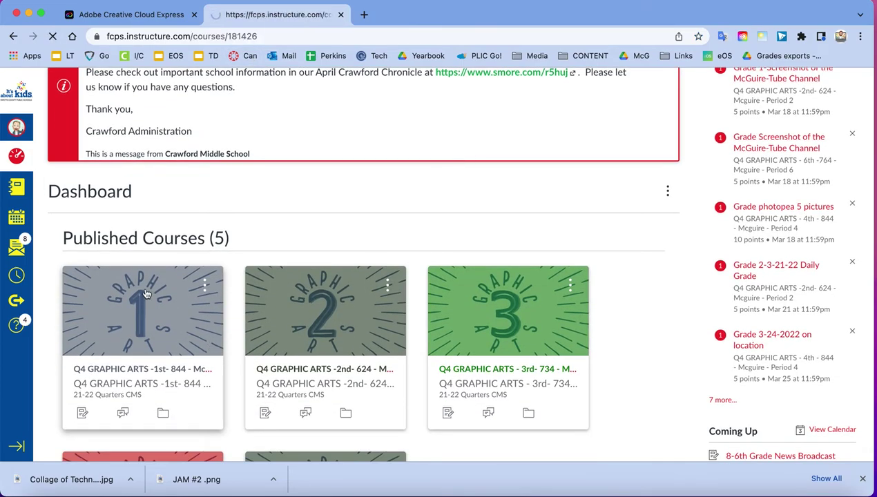
{"action": "left_click", "coordinate": [78, 201]}
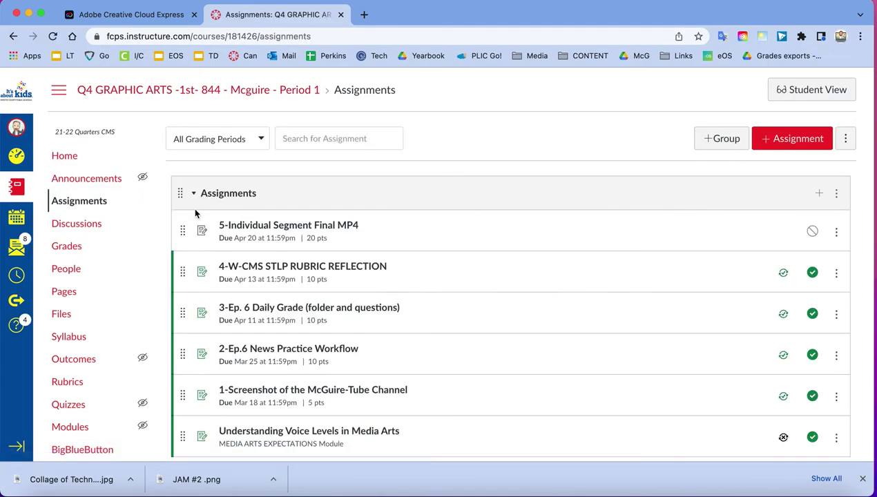
{"action": "left_click", "coordinate": [798, 141]}
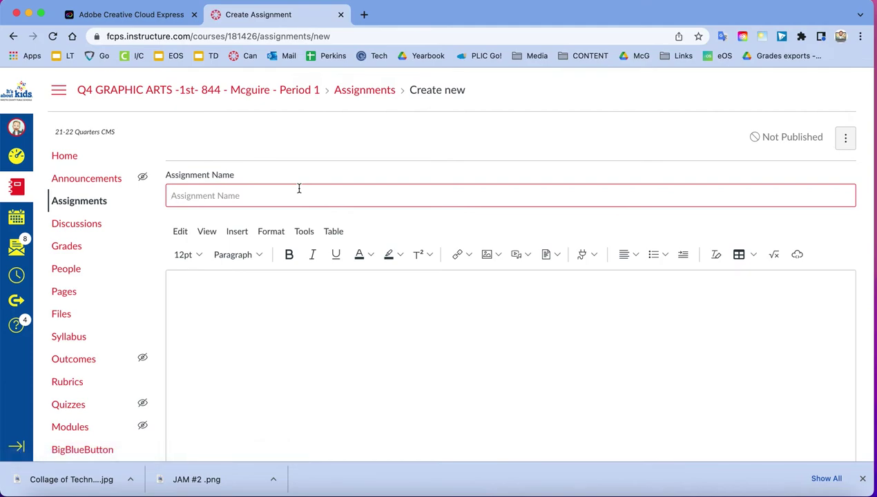
{"action": "type", "text": "Collage Demo for 4-1"}
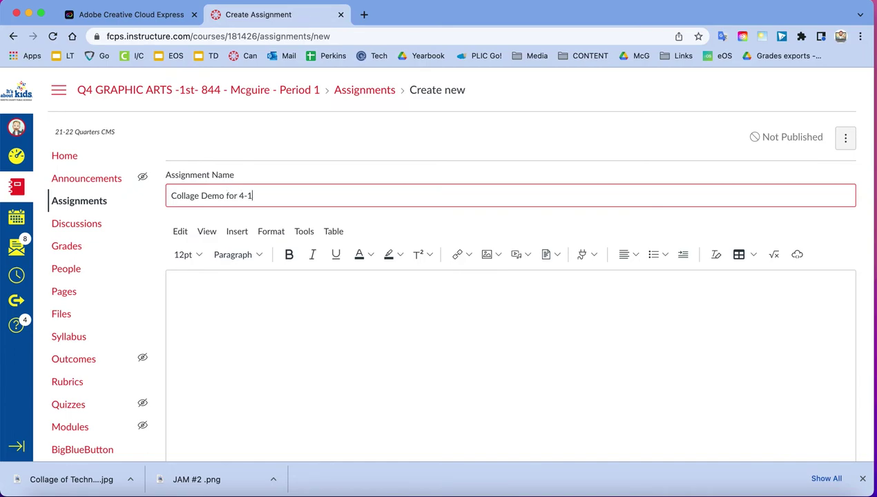
{"action": "type", "text": "5-2022 All Class"}
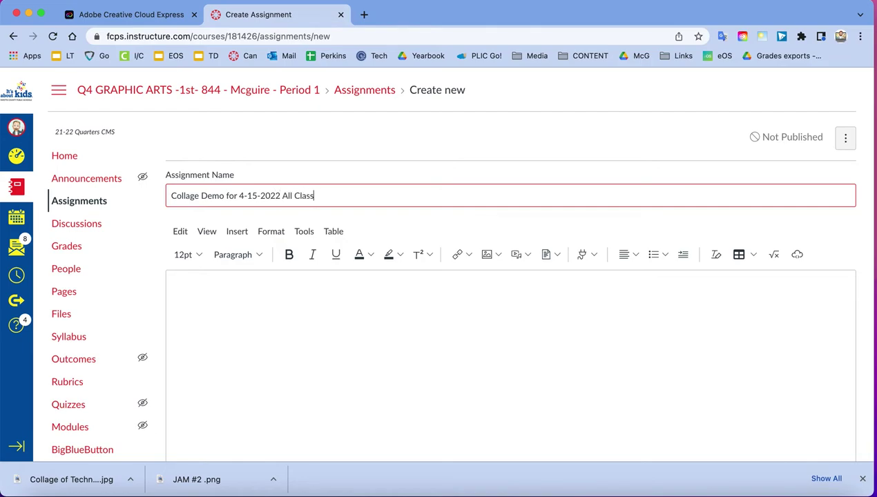
{"action": "type", "text": "es"}
{"action": "scroll", "coordinate": [338, 315], "scroll_direction": "down", "scroll_amount": 5}
Step: Set the assignment's points to 10
{"action": "left_click", "coordinate": [316, 154]}
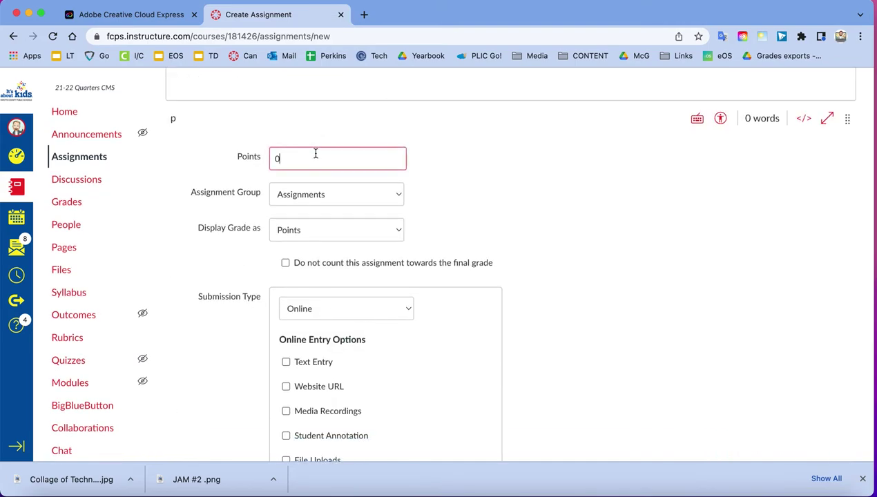
{"action": "key", "text": "BackSpace"}
{"action": "key", "text": "BackSpace"}
{"action": "type", "text": "10"}
{"action": "scroll", "coordinate": [556, 265], "scroll_direction": "down", "scroll_amount": 4}
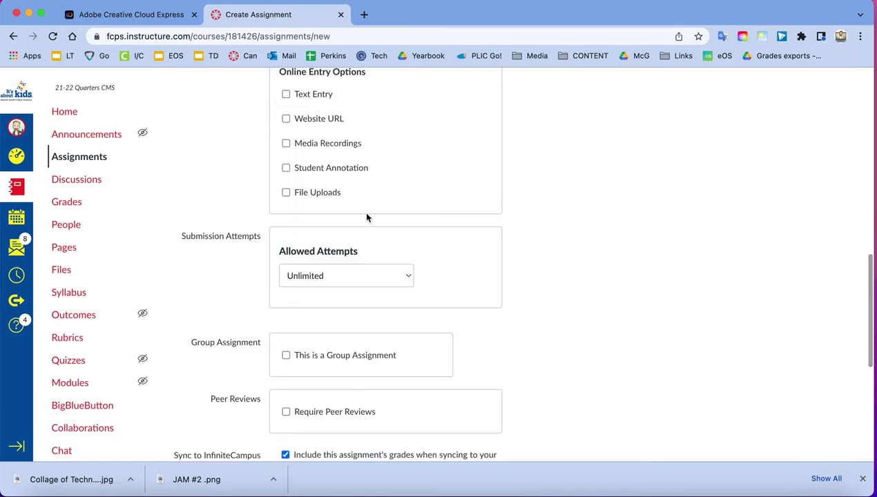
Step: Allow file upload submissions restricted to the jpg file type
{"action": "left_click", "coordinate": [286, 193]}
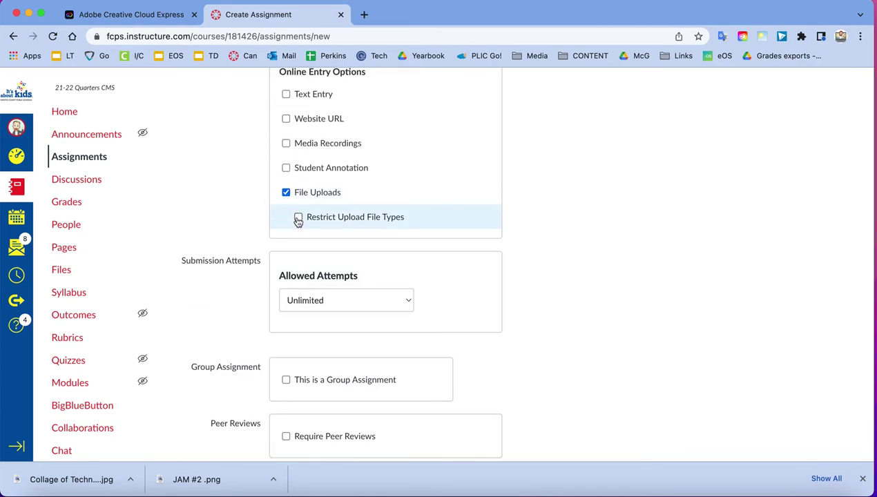
{"action": "left_click", "coordinate": [298, 219]}
{"action": "left_click", "coordinate": [338, 247]}
{"action": "type", "text": "jpg"}
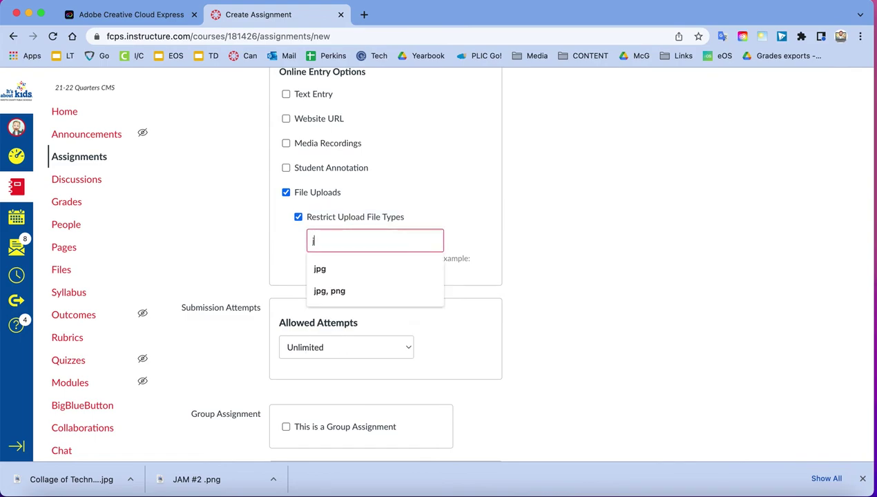
{"action": "left_click", "coordinate": [320, 270]}
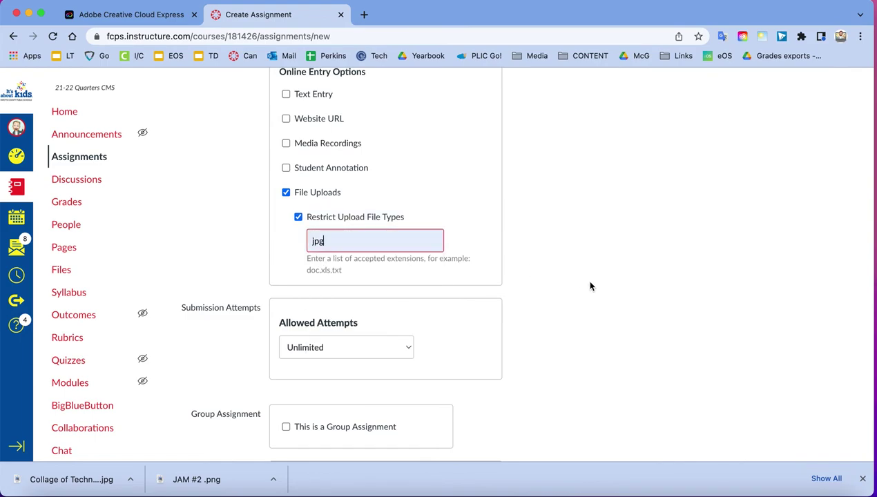
{"action": "scroll", "coordinate": [656, 318], "scroll_direction": "down", "scroll_amount": 5}
Step: Set the due date to April 15 and save and publish the assignment
{"action": "left_click", "coordinate": [472, 305]}
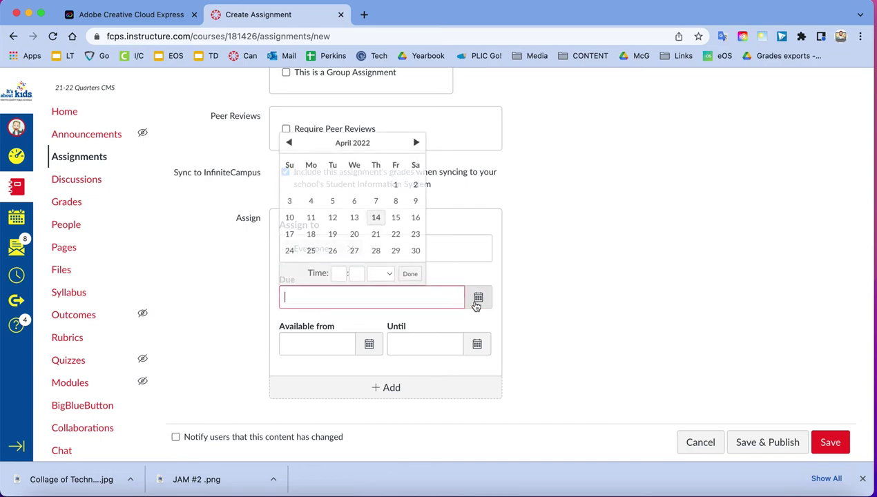
{"action": "left_click", "coordinate": [396, 218]}
{"action": "left_click", "coordinate": [542, 282]}
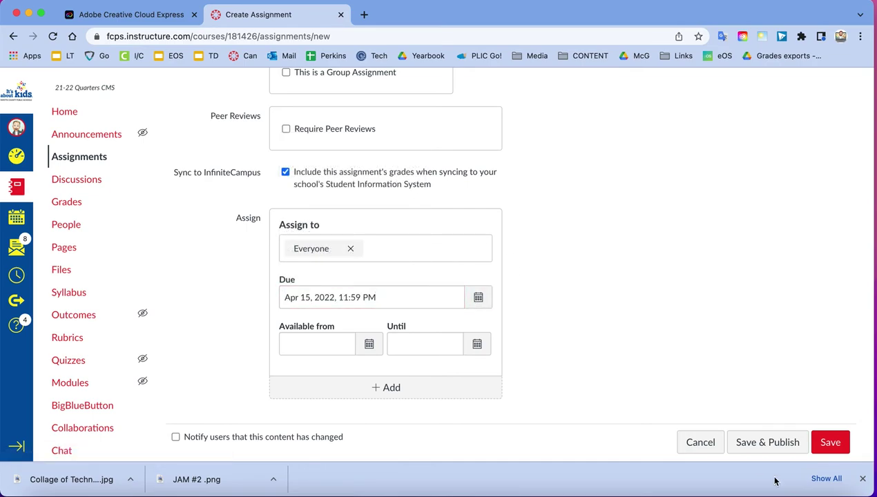
{"action": "left_click", "coordinate": [781, 442]}
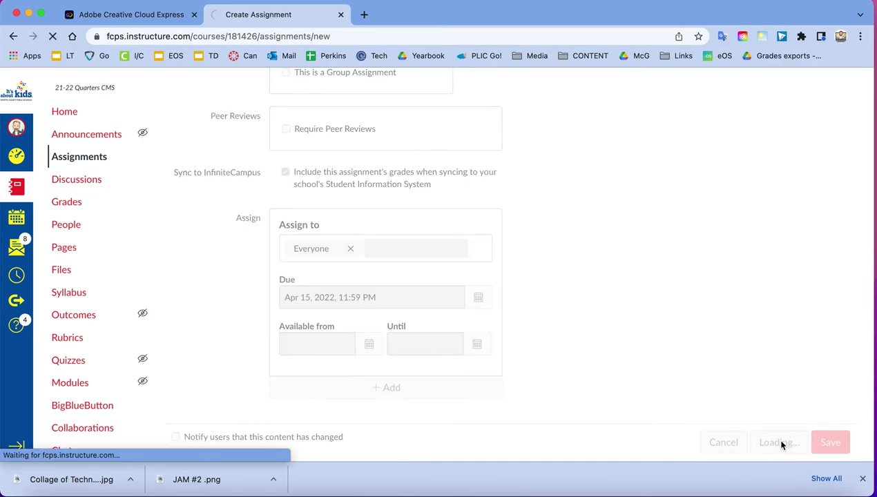